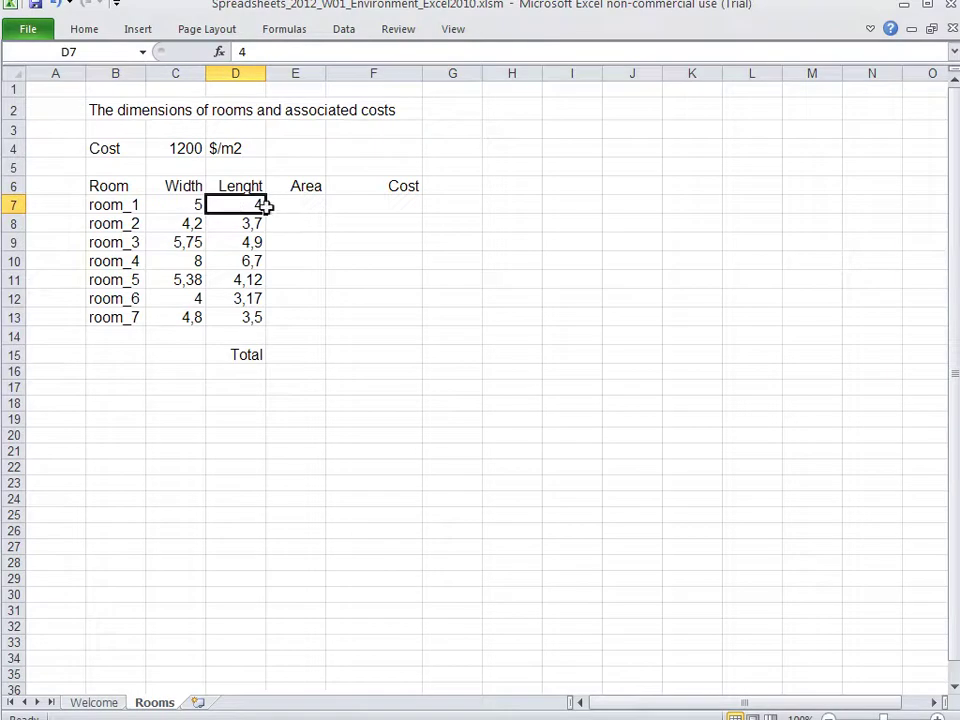
Look over the empty Area, Cost and Total cells, the Welcome sheet, and column E and row 7 of the Rooms sheet.
{"action": "left_click", "coordinate": [300, 204]}
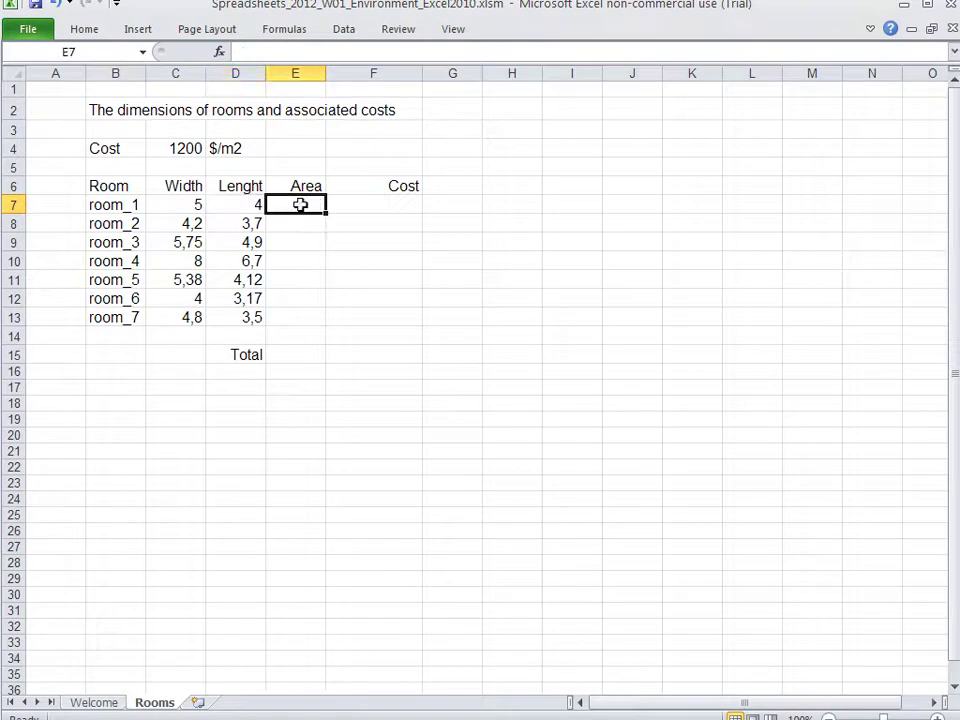
{"action": "left_click", "coordinate": [363, 209]}
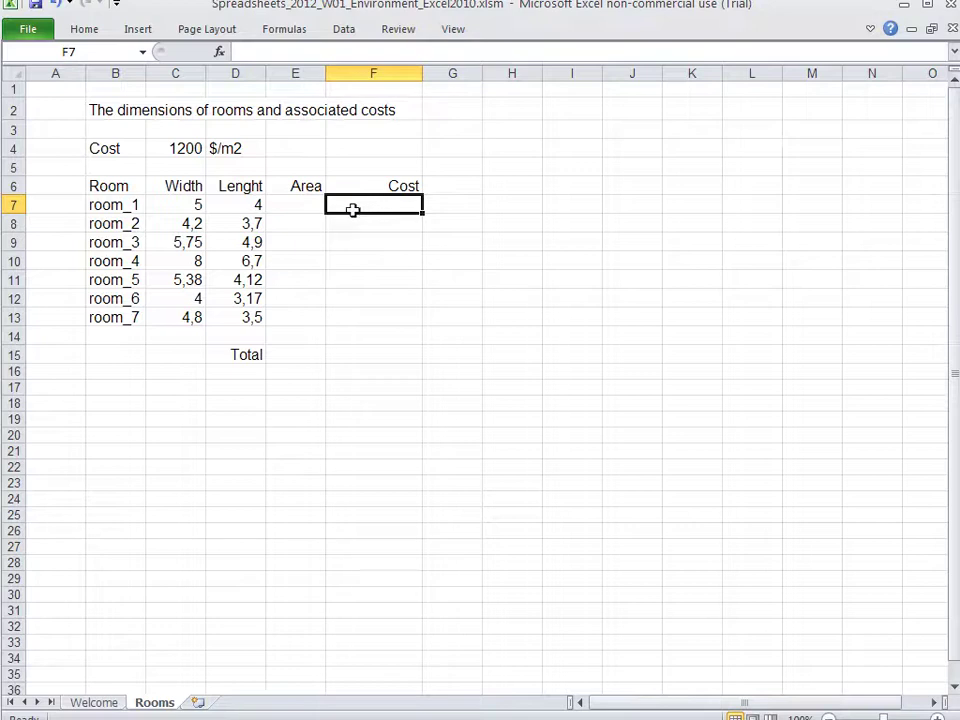
{"action": "left_click", "coordinate": [304, 355]}
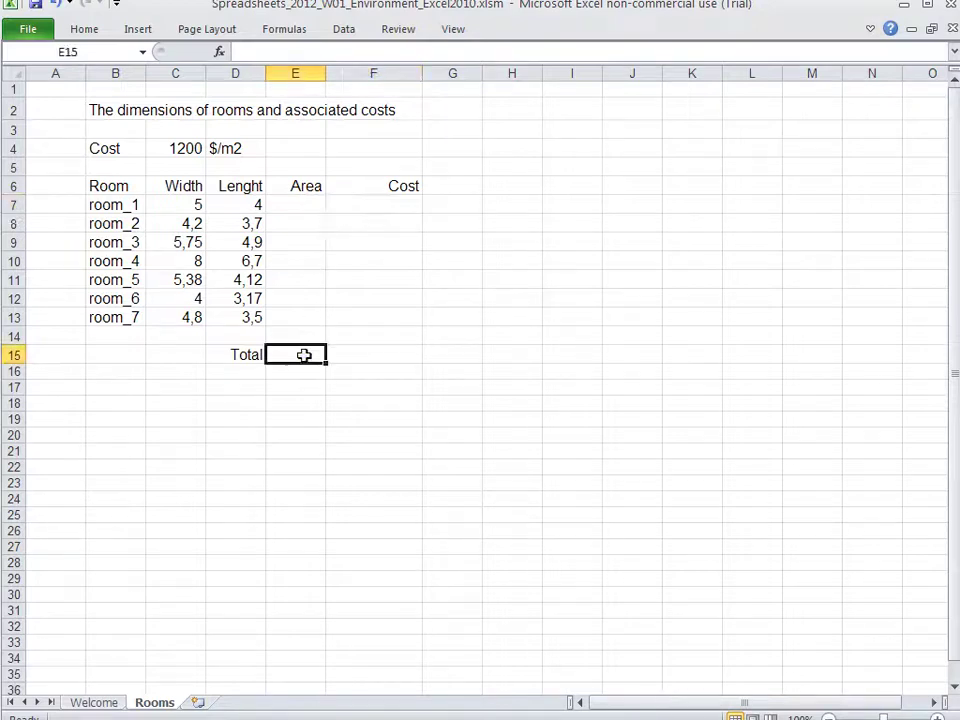
{"action": "left_click", "coordinate": [364, 355]}
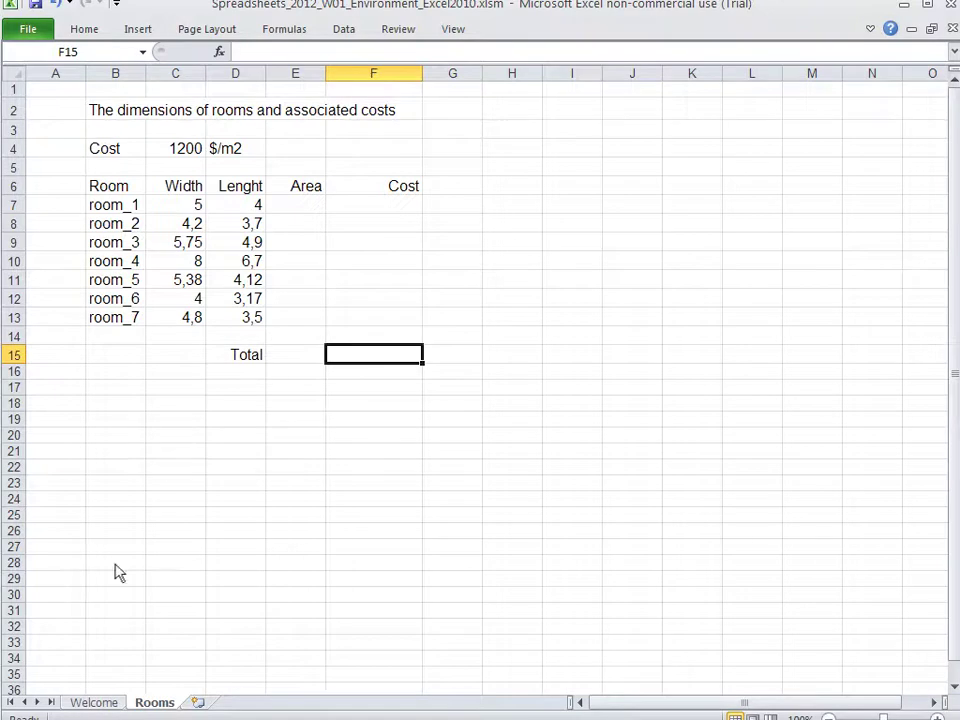
{"action": "left_click", "coordinate": [108, 706]}
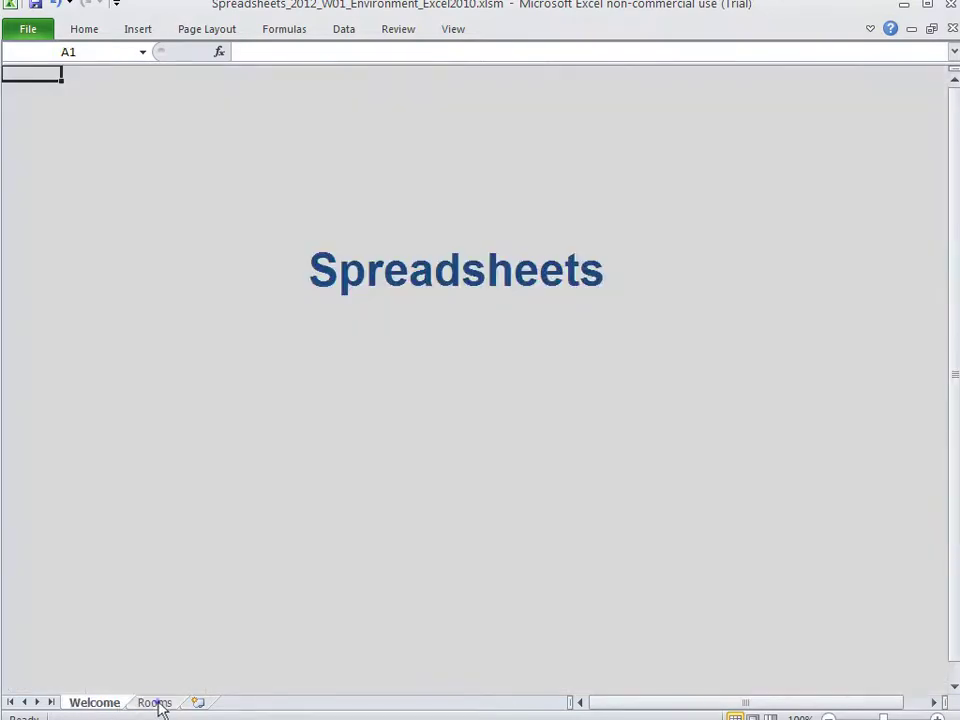
{"action": "left_click", "coordinate": [156, 703]}
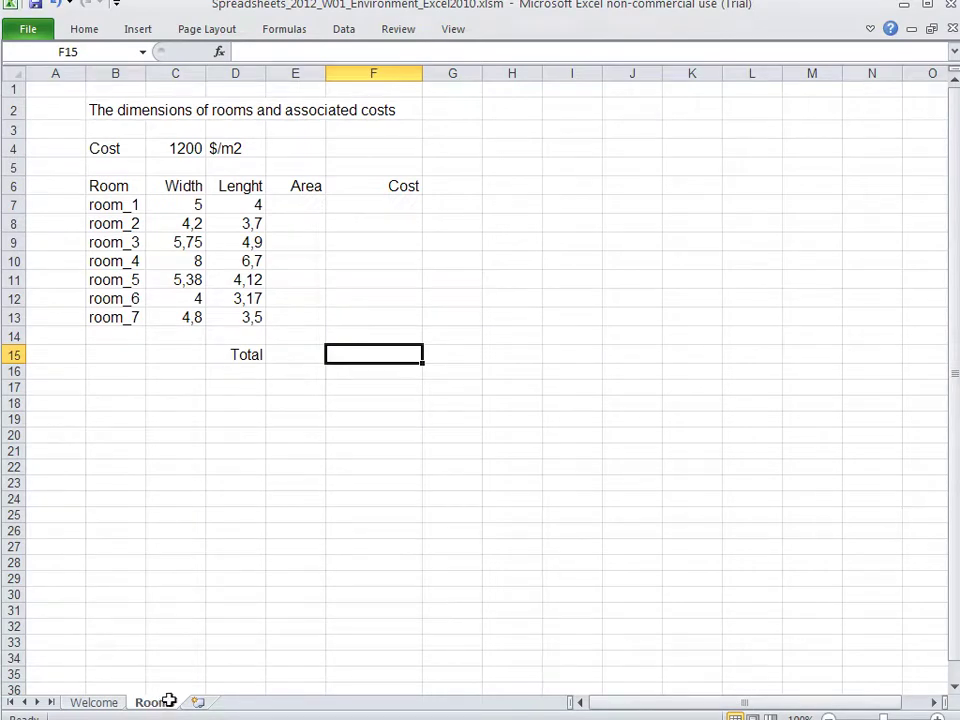
{"action": "left_click", "coordinate": [290, 204]}
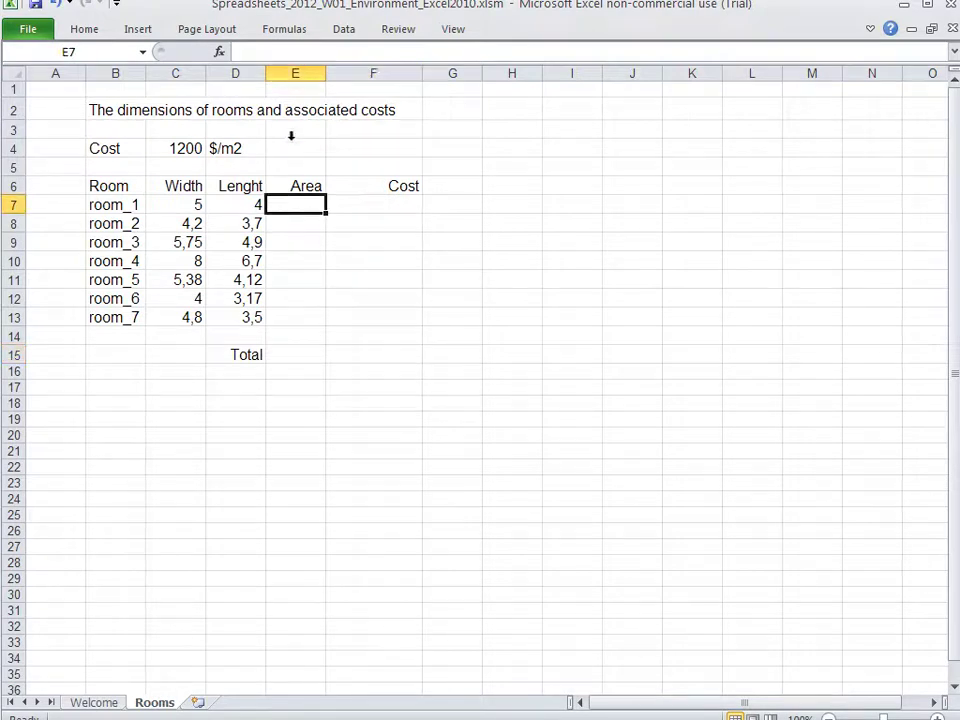
{"action": "left_click", "coordinate": [294, 74]}
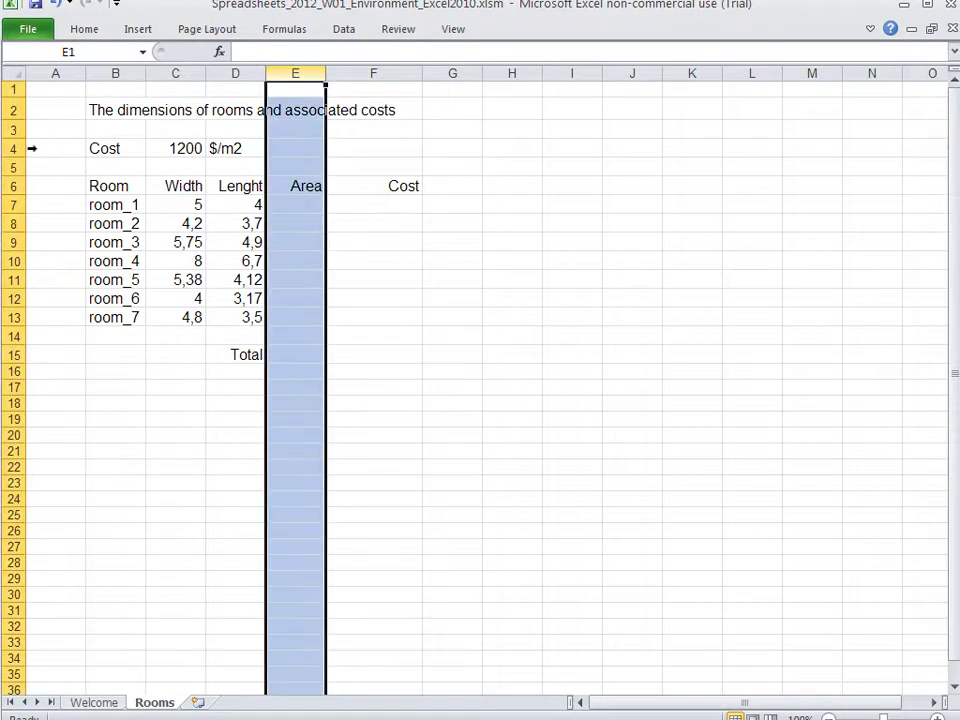
{"action": "left_click", "coordinate": [15, 204]}
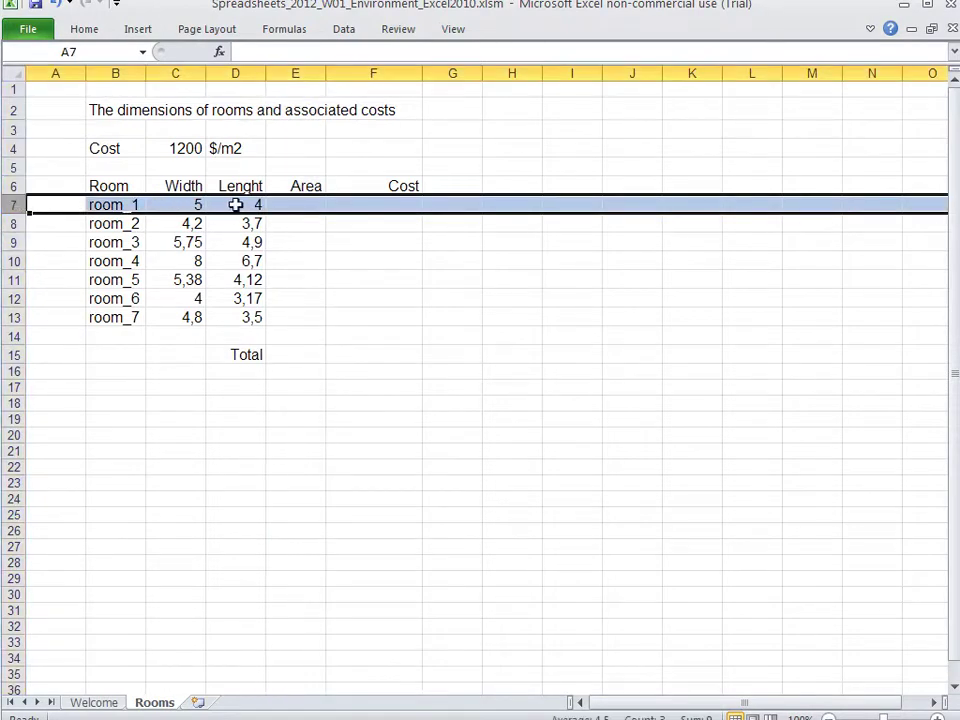
Calculate the area of room_1 in cell E7 with the formula =C7*D7.
{"action": "left_click", "coordinate": [297, 203]}
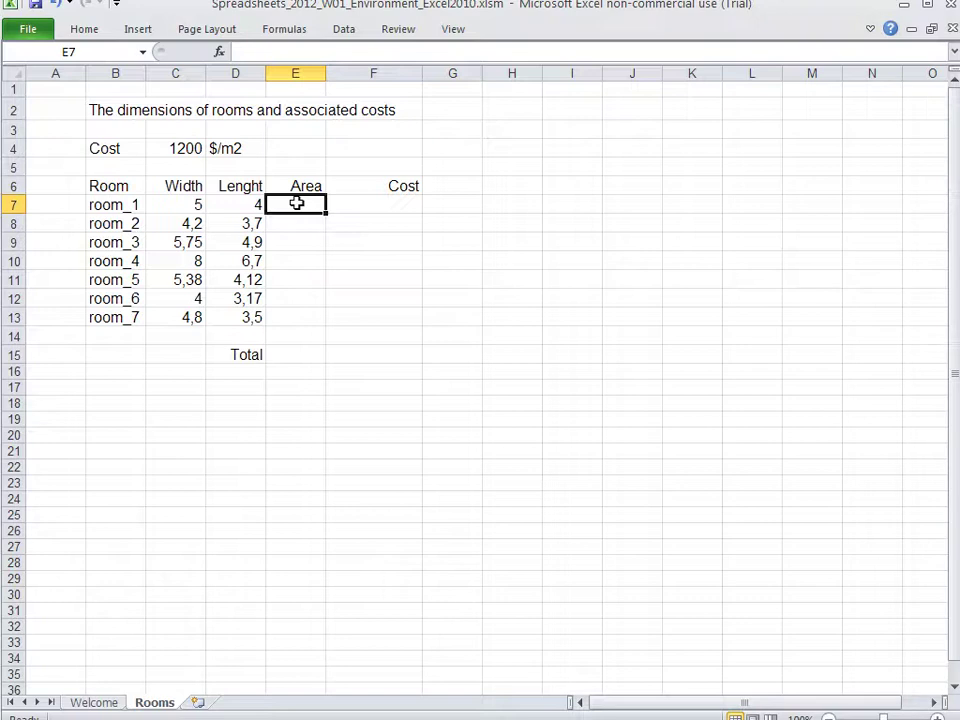
{"action": "type", "text": "="}
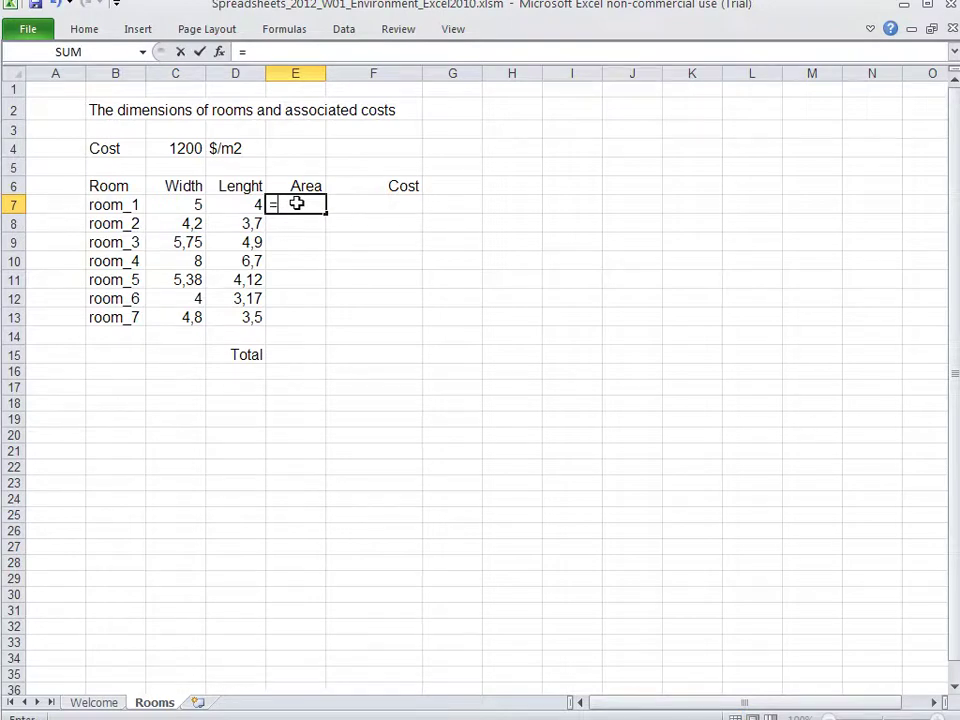
{"action": "type", "text": "c7*d7"}
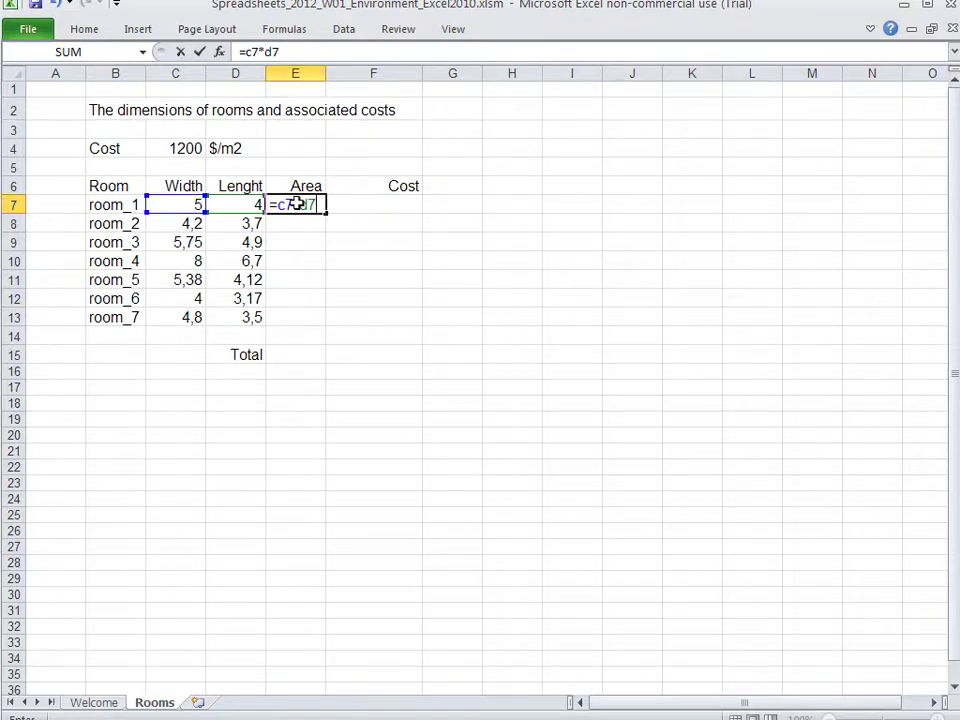
{"action": "key", "text": "BackSpace"}
{"action": "key", "text": "BackSpace"}
{"action": "key", "text": "BackSpace"}
{"action": "key", "text": "BackSpace"}
{"action": "key", "text": "BackSpace"}
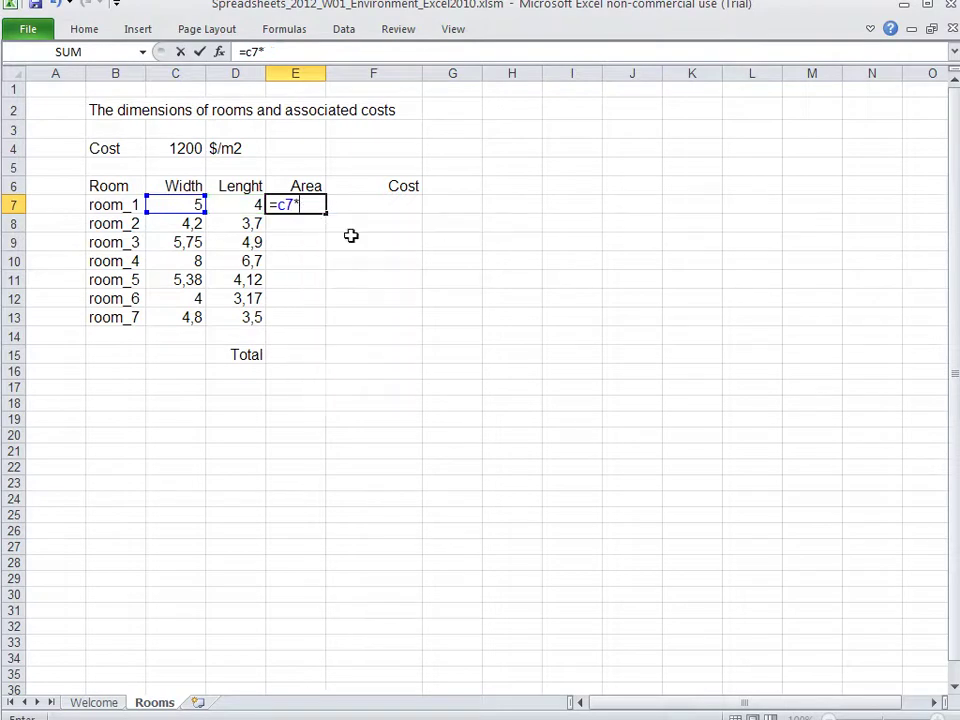
{"action": "left_click", "coordinate": [196, 204]}
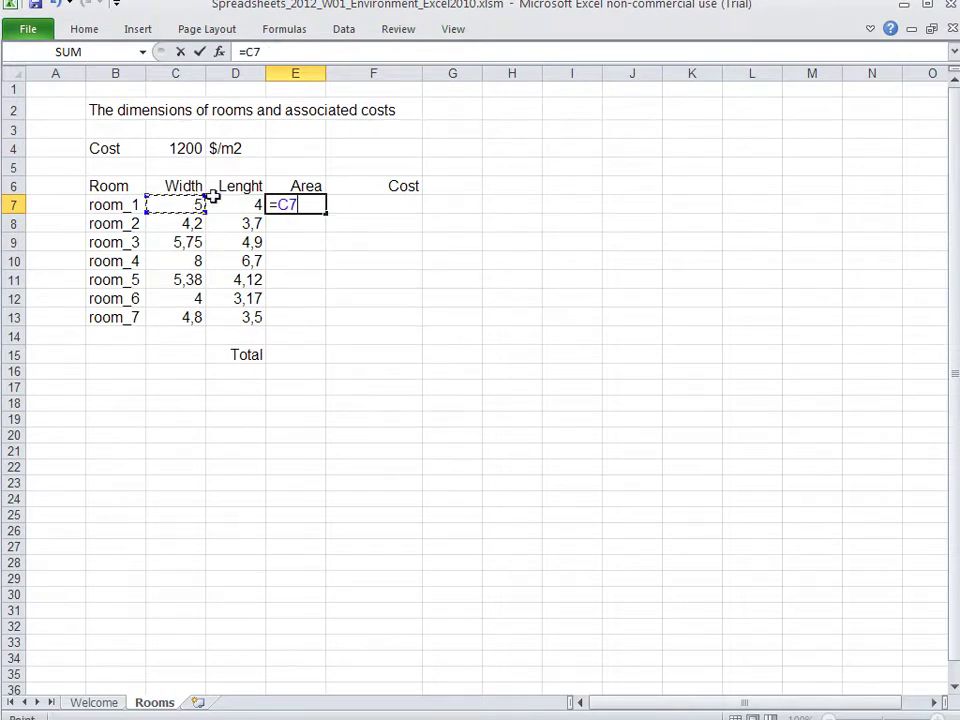
{"action": "type", "text": "*"}
{"action": "left_click", "coordinate": [248, 204]}
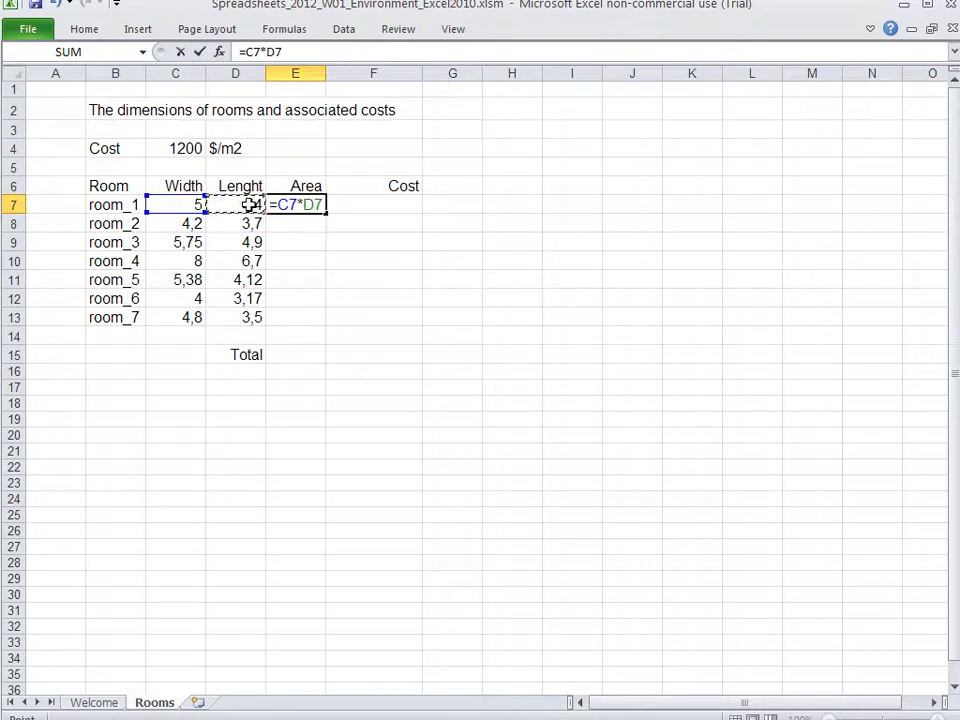
{"action": "key", "text": "Return"}
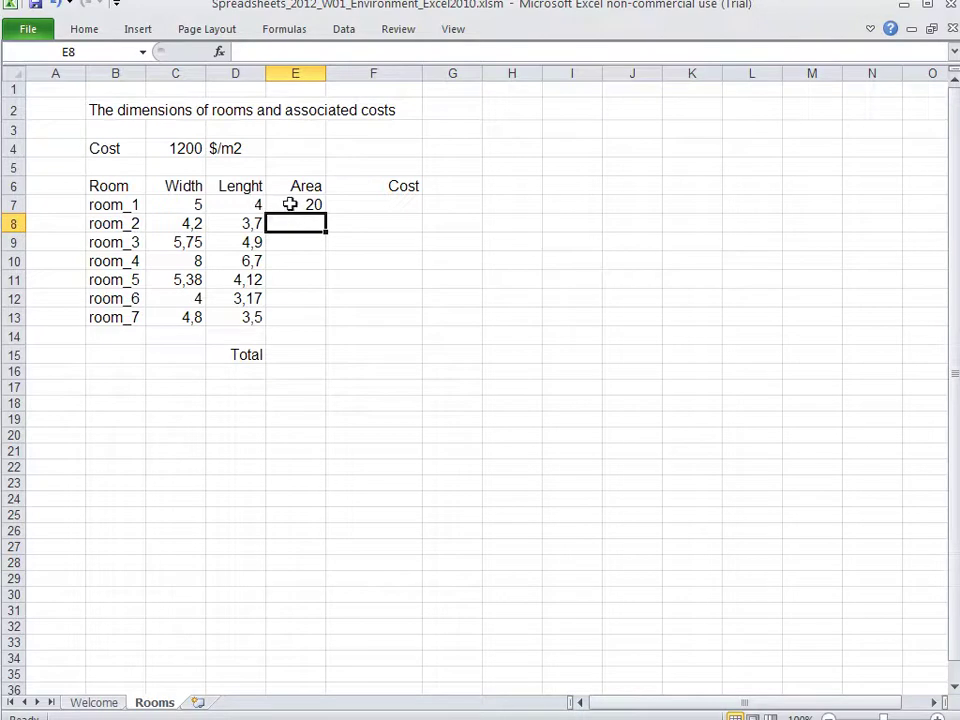
Copy the area formula from E7 down through E13 for all rooms and inspect the copied formula in E9.
{"action": "left_click", "coordinate": [295, 204]}
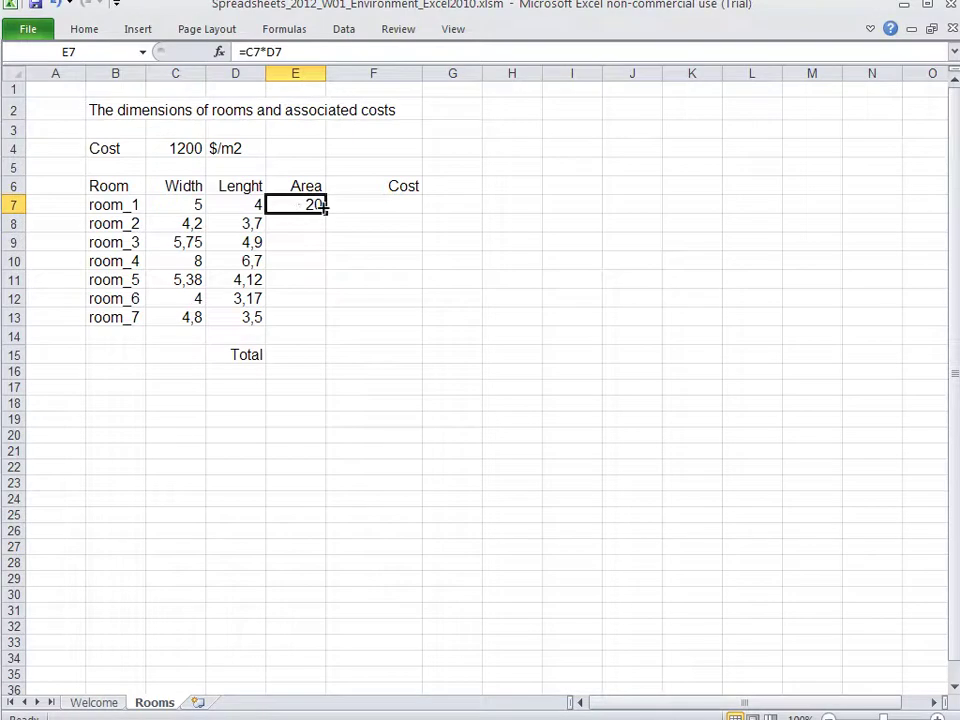
{"action": "left_click_drag", "start_coordinate": [325, 211], "coordinate": [325, 211]}
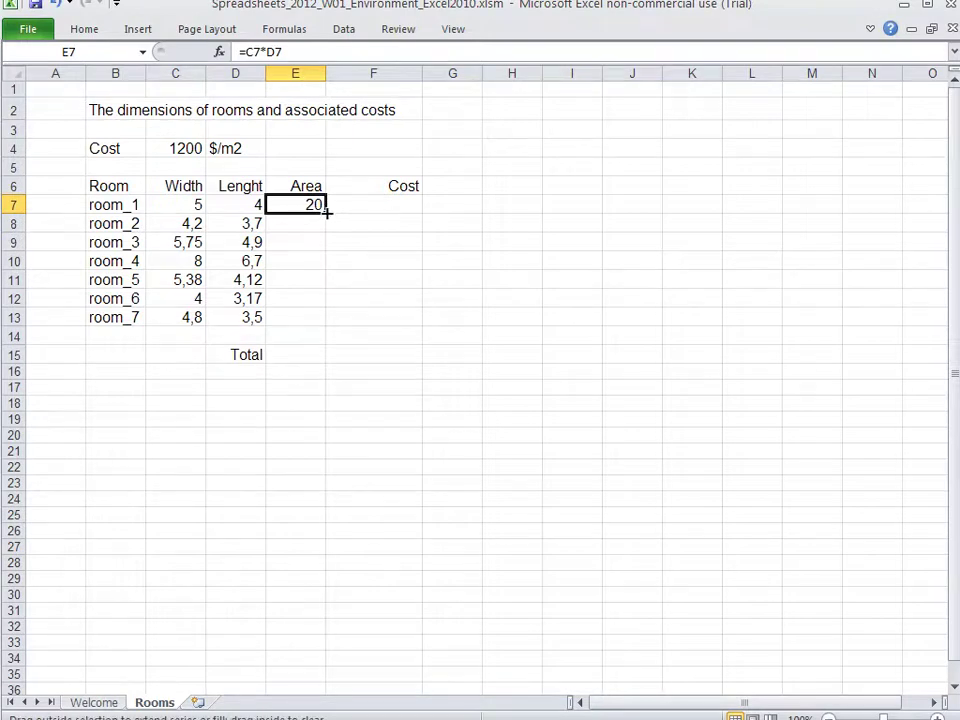
{"action": "left_click_drag", "start_coordinate": [325, 211], "coordinate": [322, 324]}
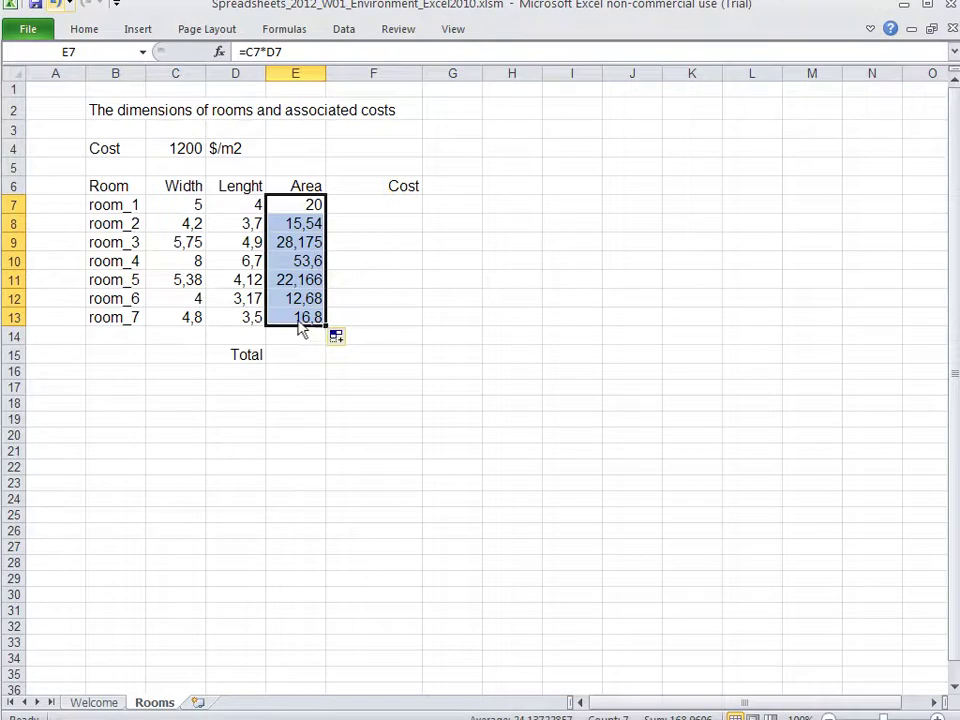
{"action": "left_click", "coordinate": [57, 5]}
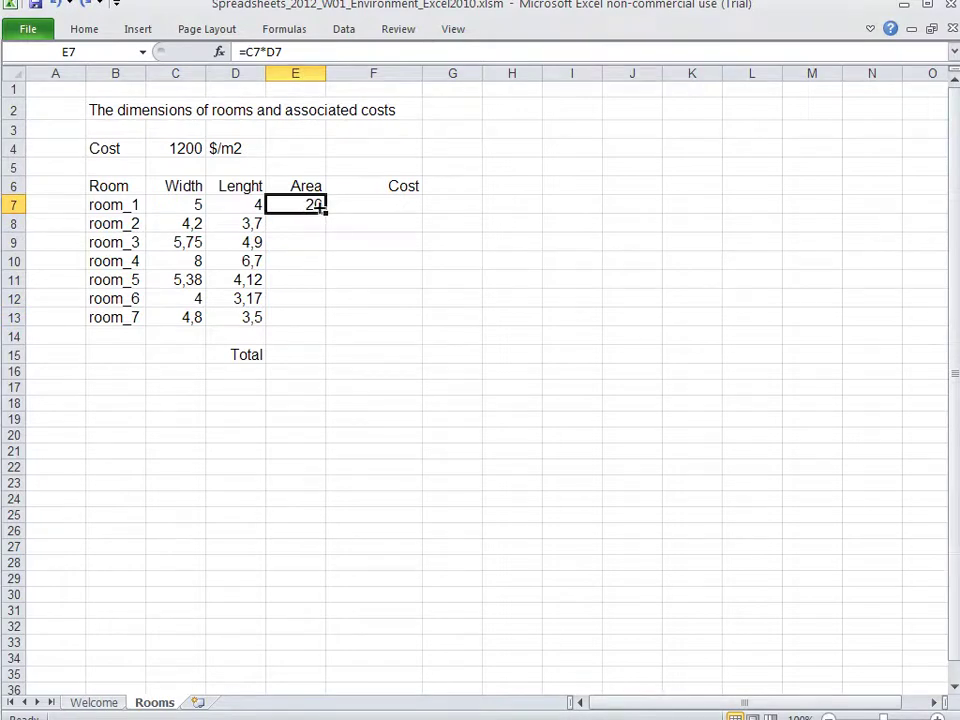
{"action": "left_click_drag", "start_coordinate": [324, 212], "coordinate": [324, 325]}
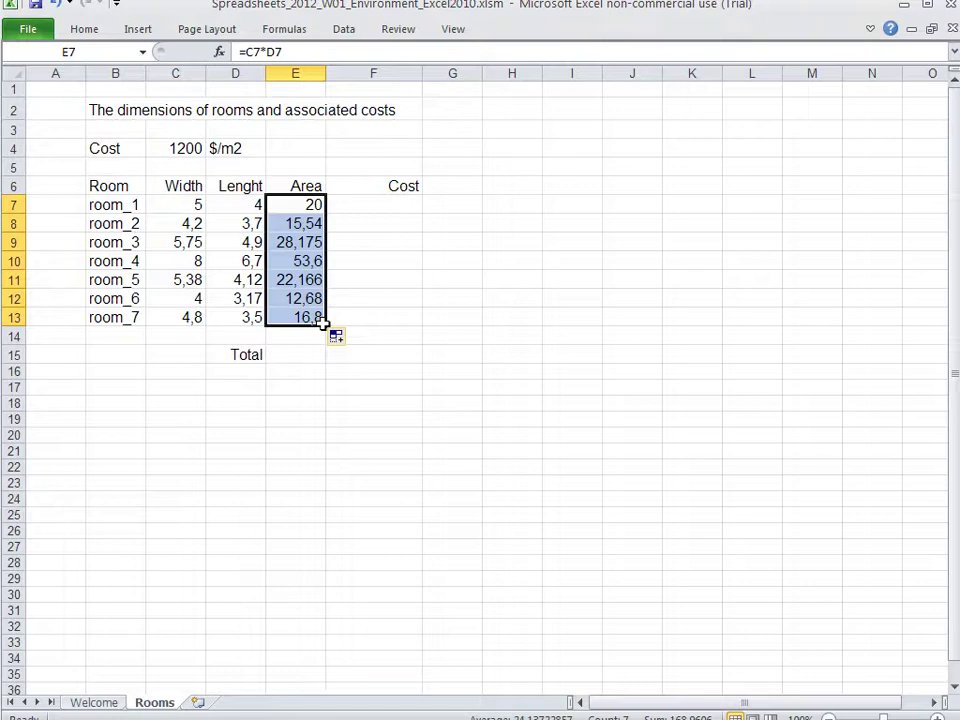
{"action": "double_click", "coordinate": [300, 242]}
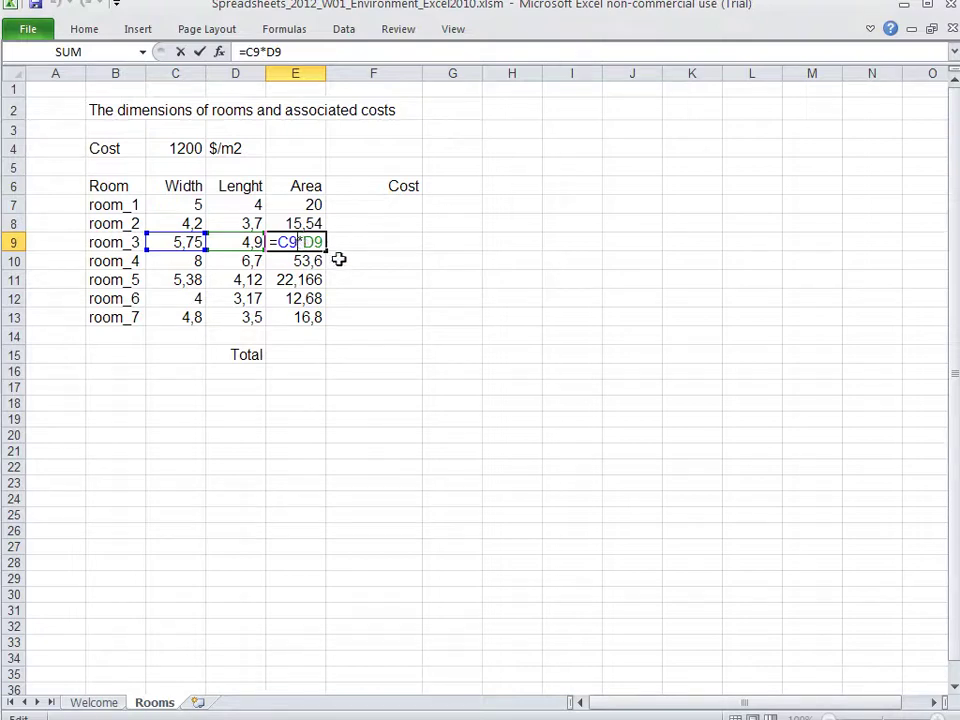
{"action": "key", "text": "Return"}
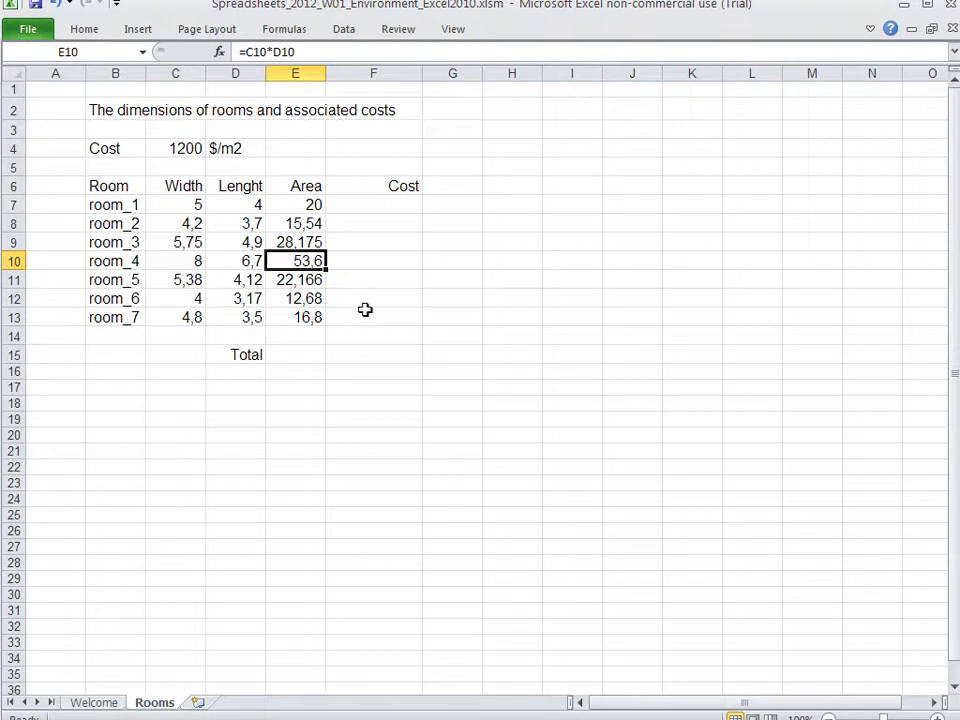
Calculate the cost of room_1 in F7 with the formula =E7*C4 and copy it down through F13.
{"action": "left_click", "coordinate": [374, 204]}
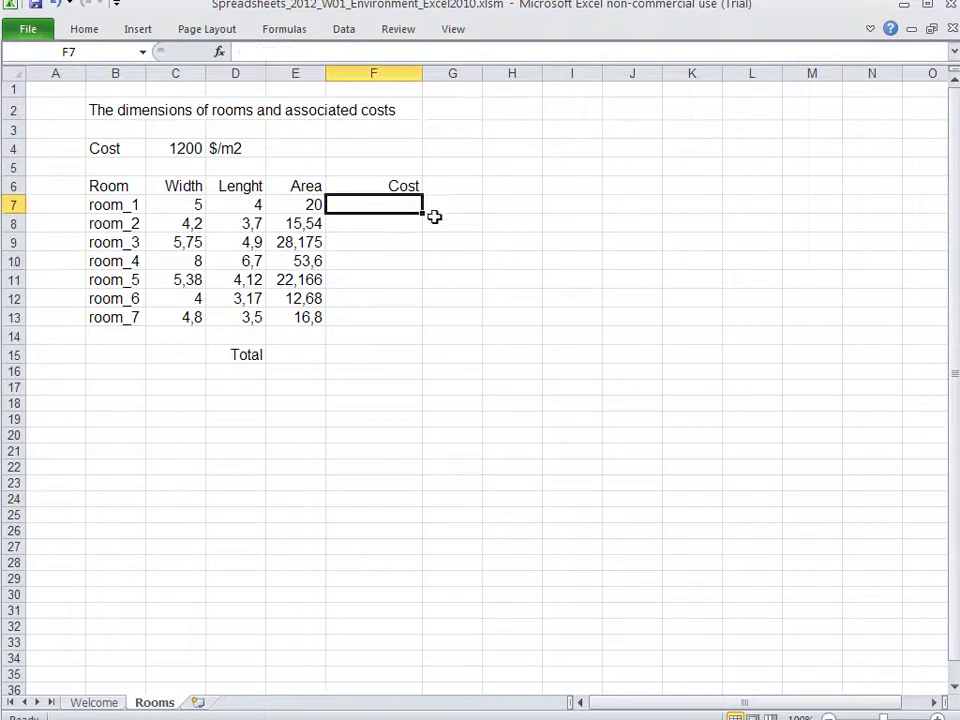
{"action": "type", "text": "="}
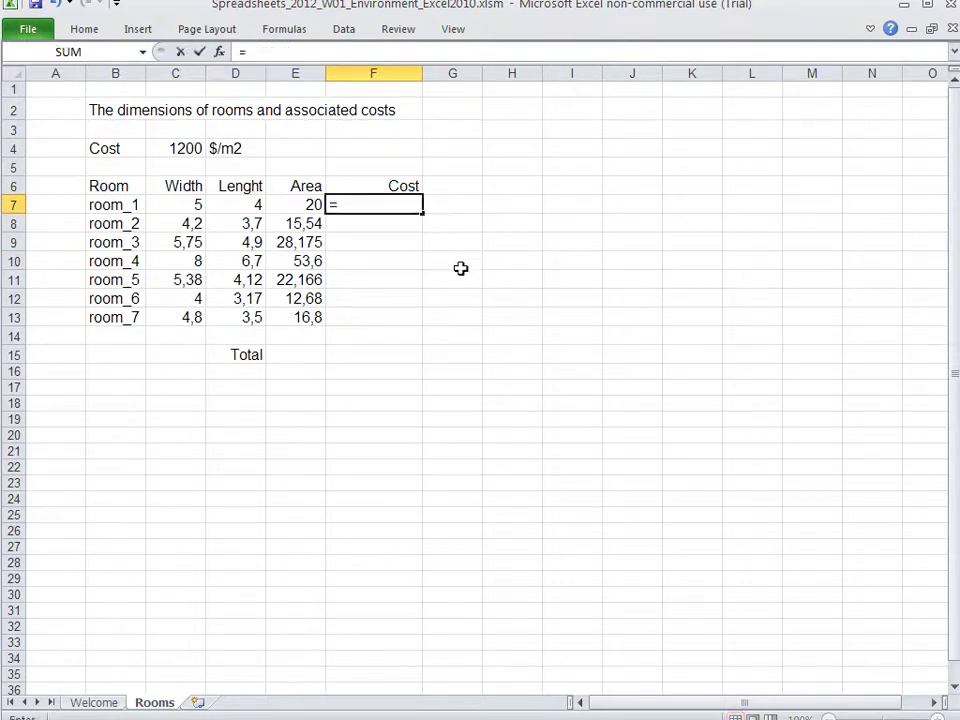
{"action": "left_click", "coordinate": [296, 204]}
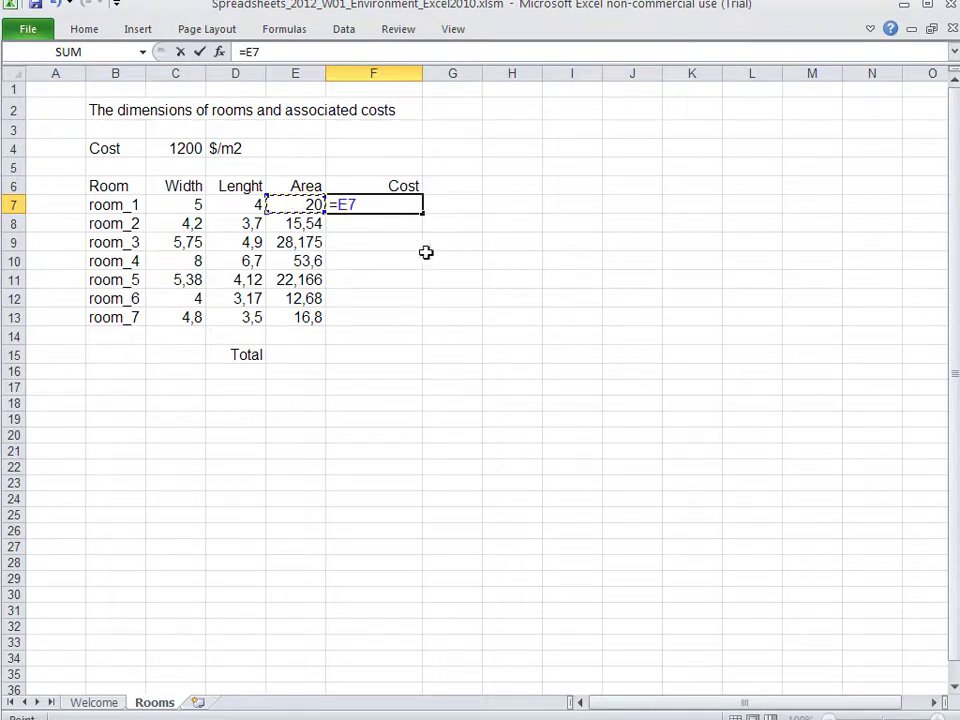
{"action": "type", "text": "*"}
{"action": "left_click", "coordinate": [172, 148]}
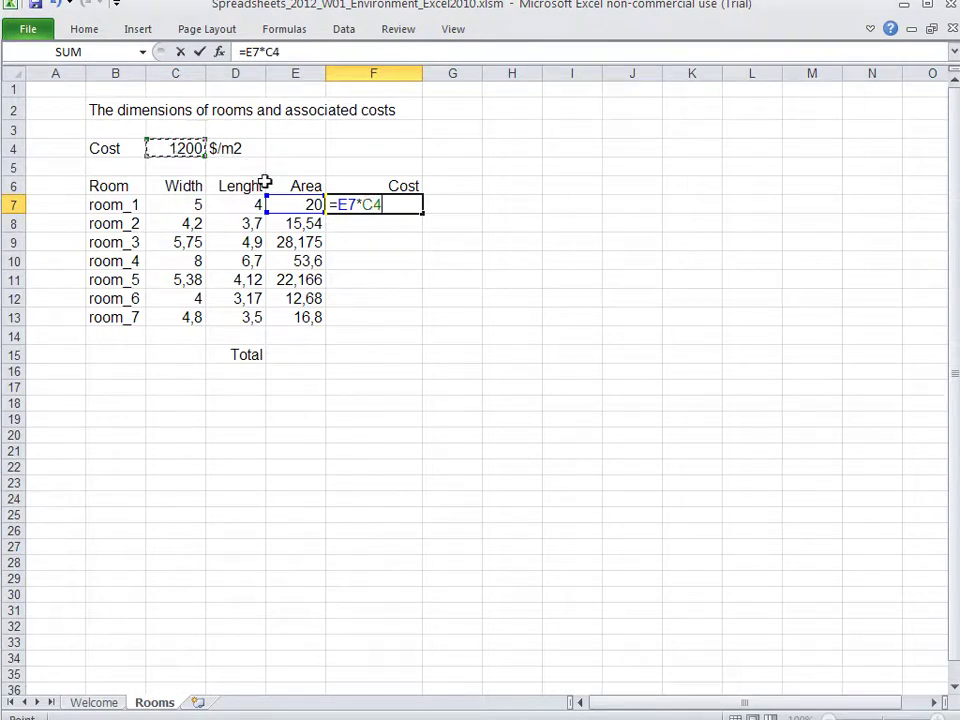
{"action": "key", "text": "Return"}
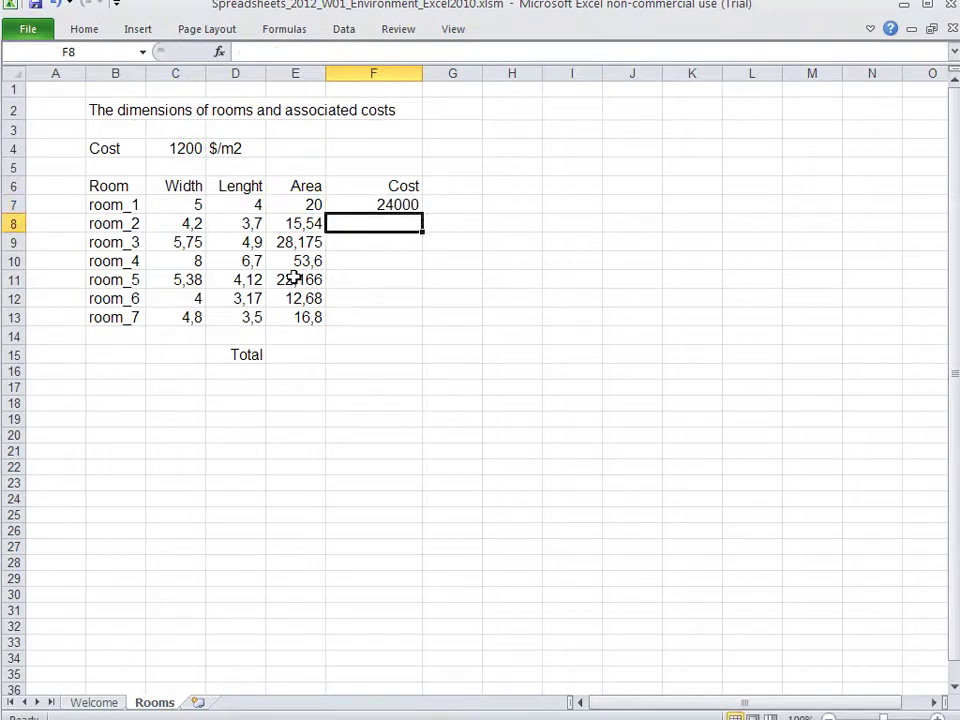
{"action": "left_click", "coordinate": [354, 204]}
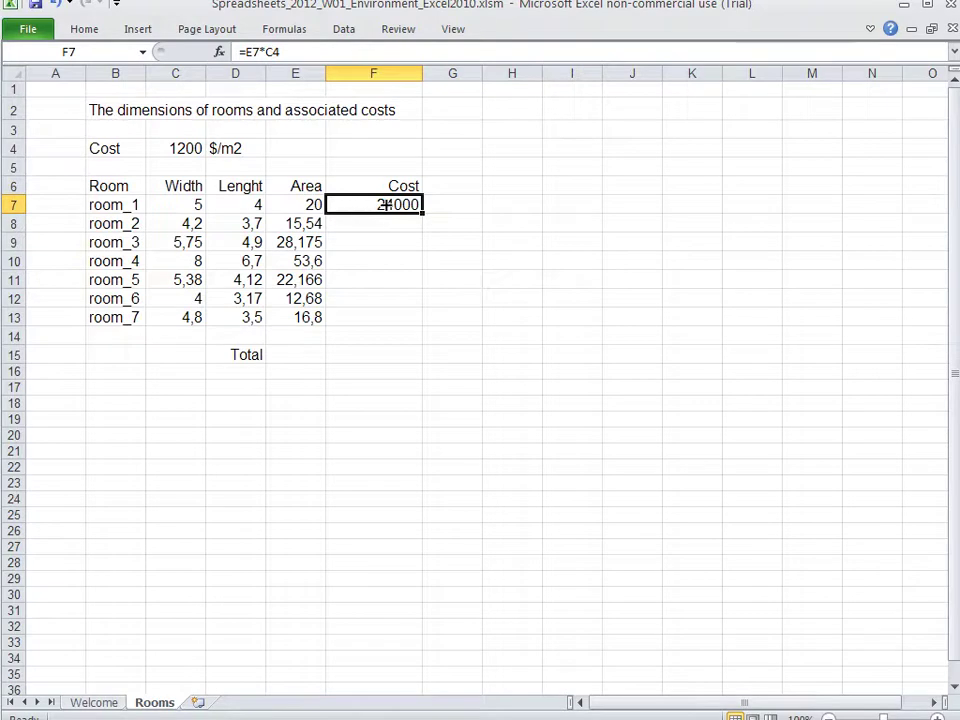
{"action": "left_click_drag", "start_coordinate": [424, 214], "coordinate": [416, 322]}
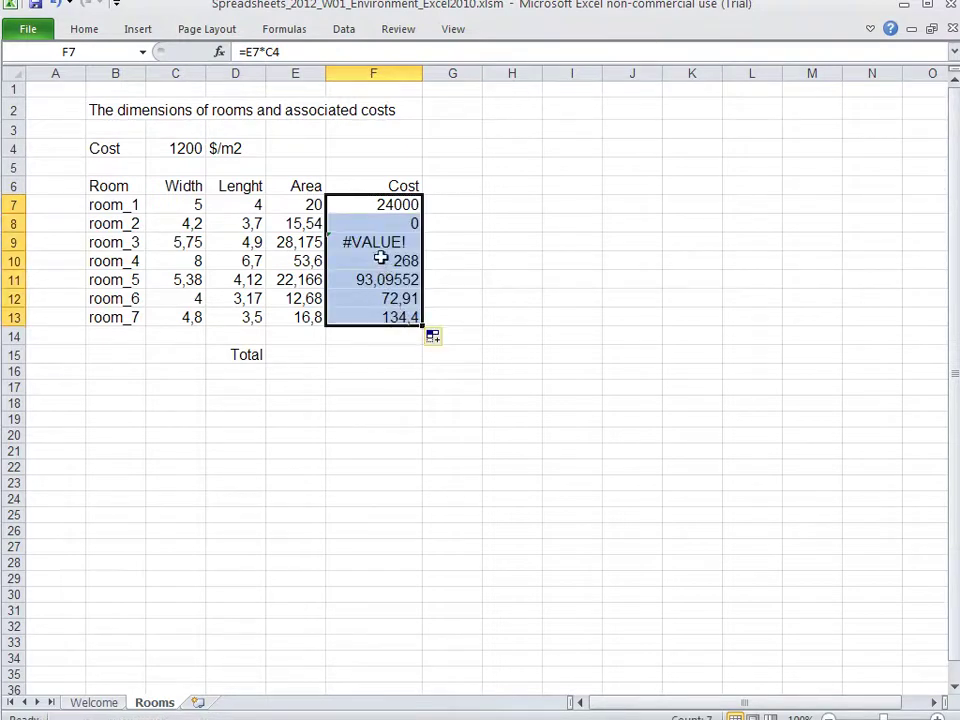
Inspect the copied cost formula in F8 and the cell C5 that it references.
{"action": "double_click", "coordinate": [380, 223]}
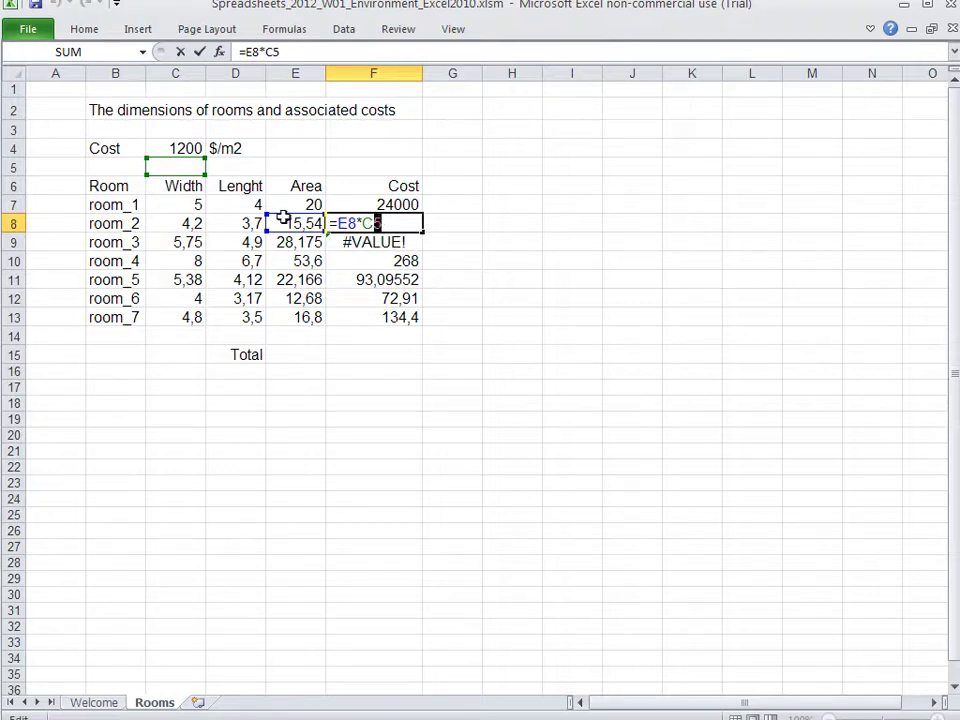
{"action": "left_click", "coordinate": [172, 168]}
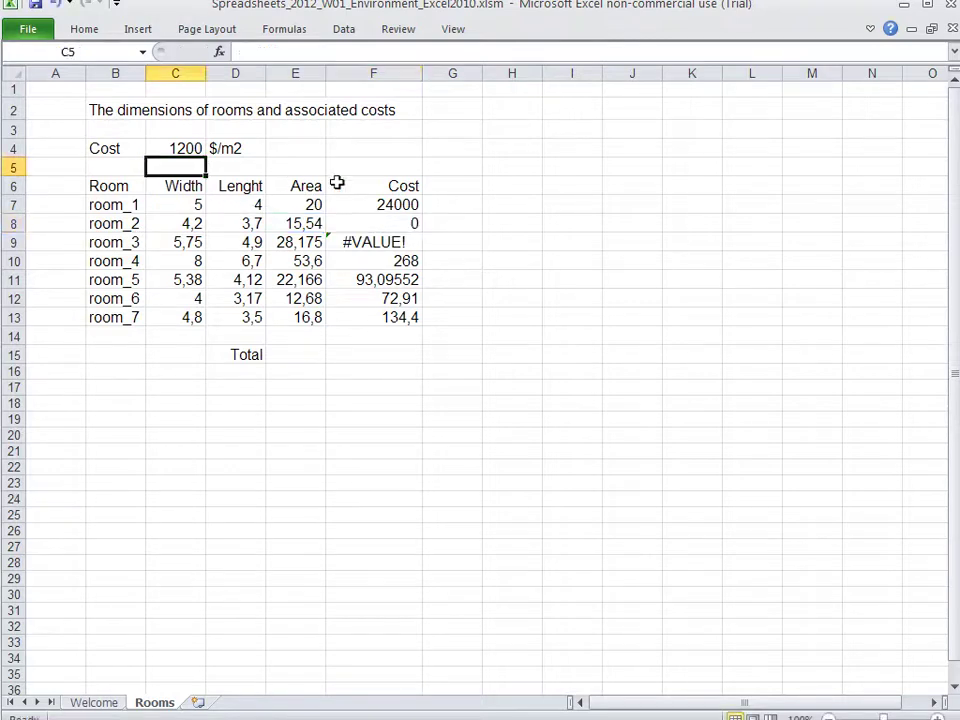
{"action": "double_click", "coordinate": [392, 224]}
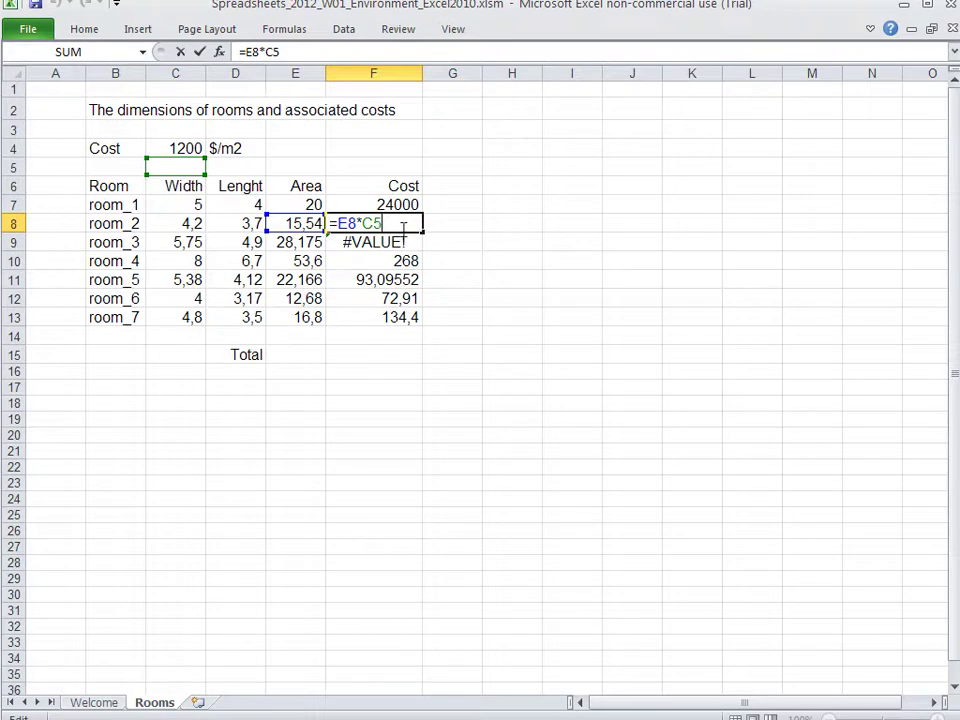
{"action": "key", "text": "Return"}
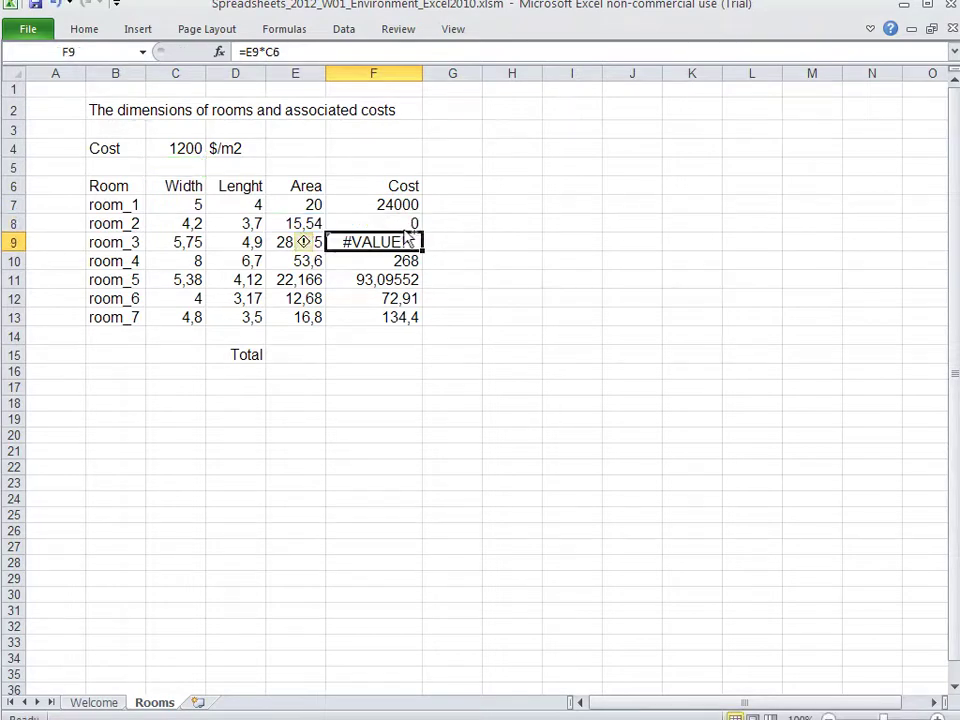
{"action": "key", "text": "Up"}
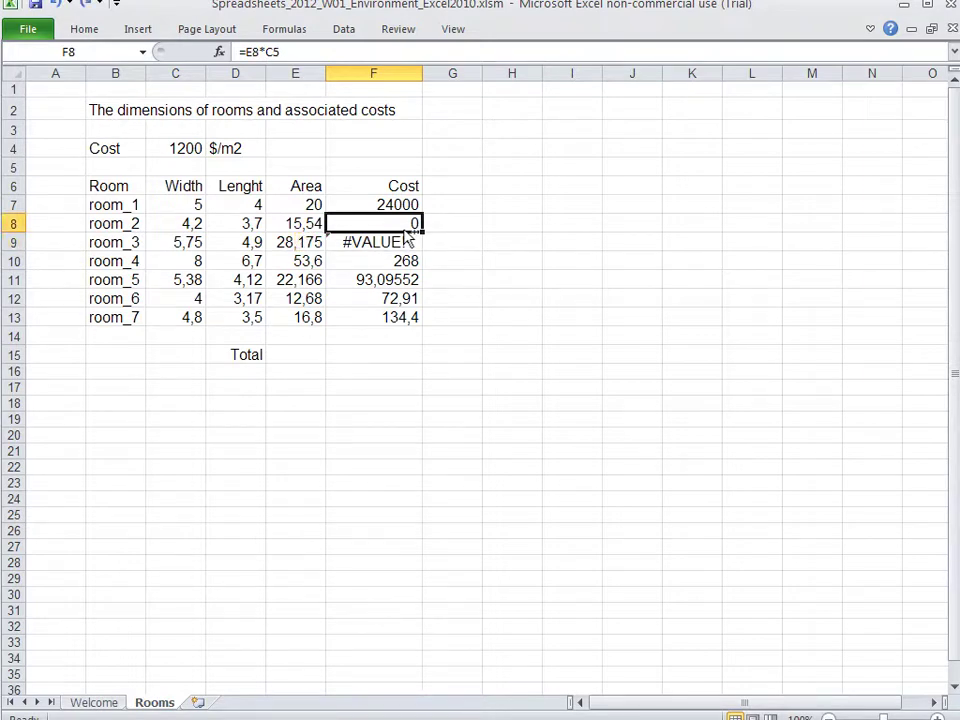
Undo copying the cost formula down and make the C4 reference in F7 absolute, so the formula reads =E7*$C$4.
{"action": "key", "text": "ctrl+z"}
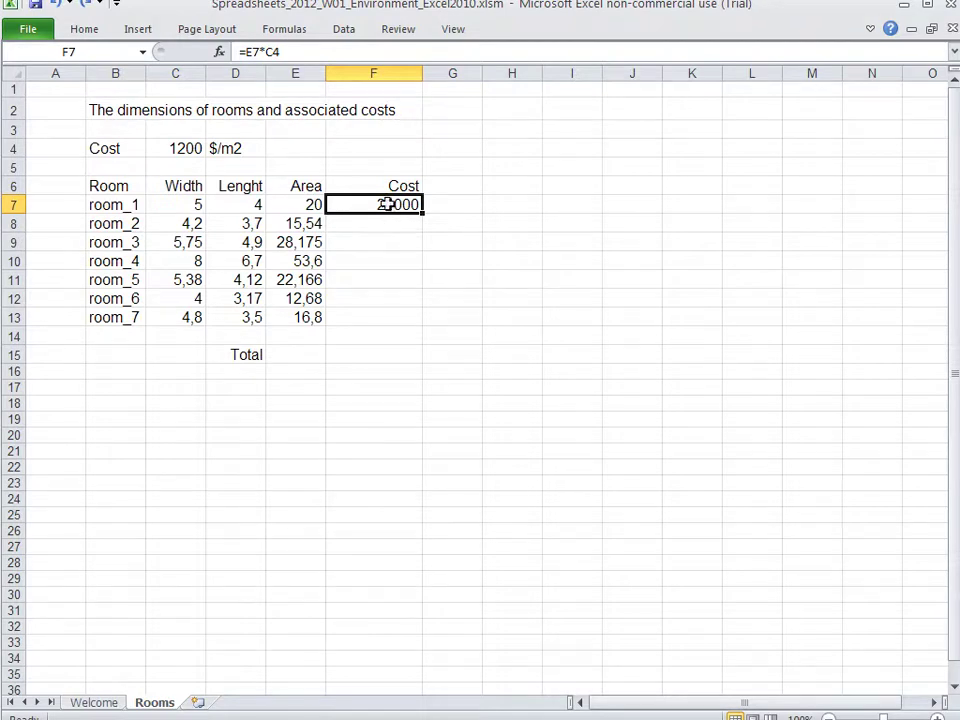
{"action": "double_click", "coordinate": [386, 204]}
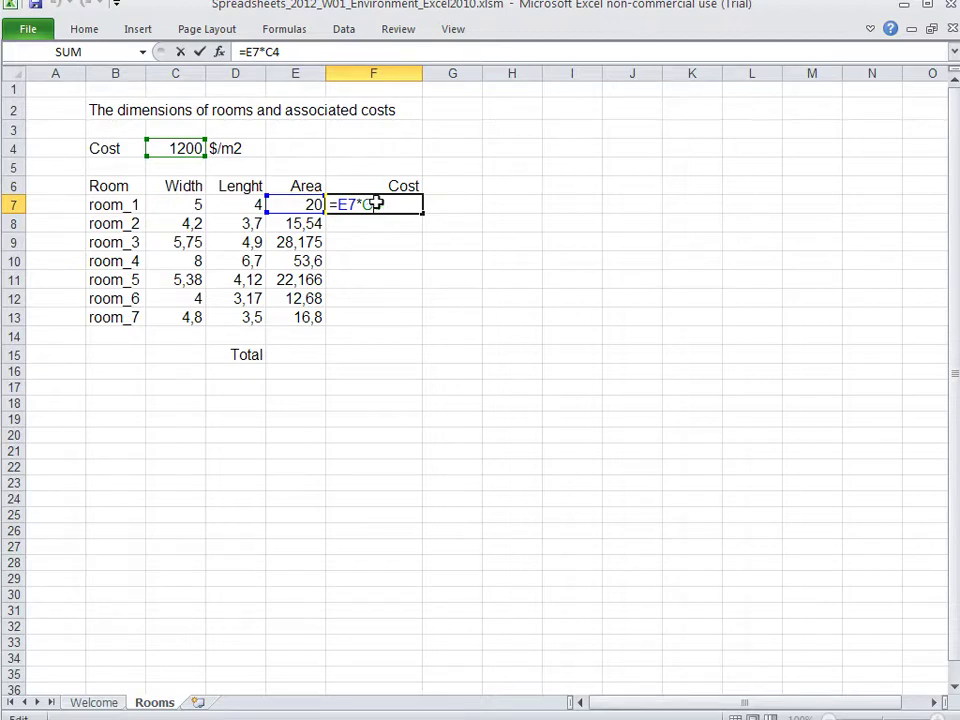
{"action": "key", "text": "F4"}
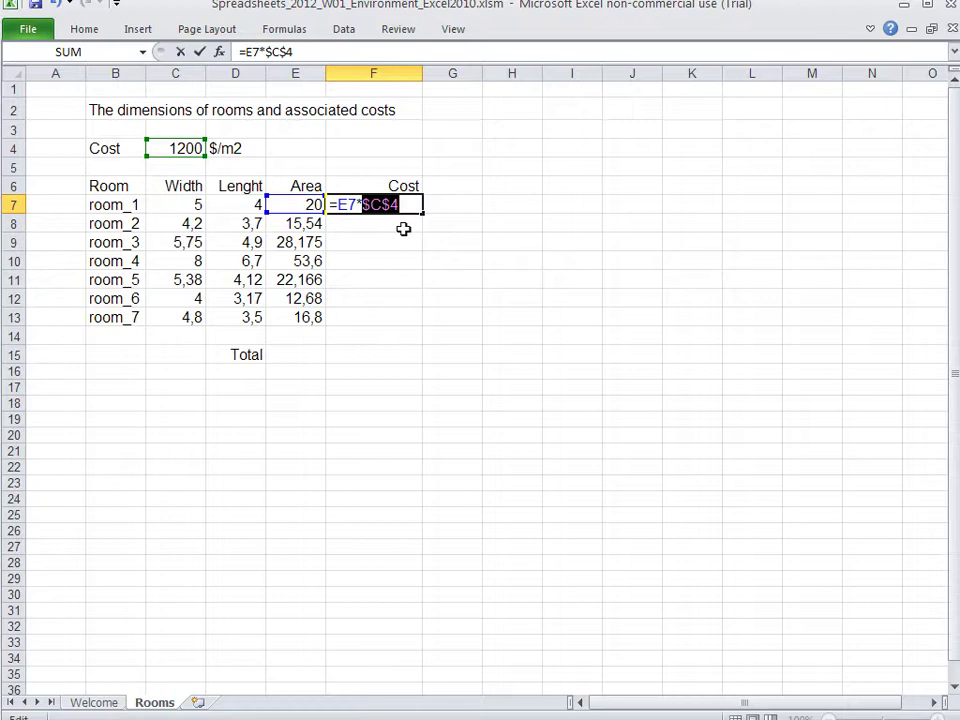
{"action": "key", "text": "Return"}
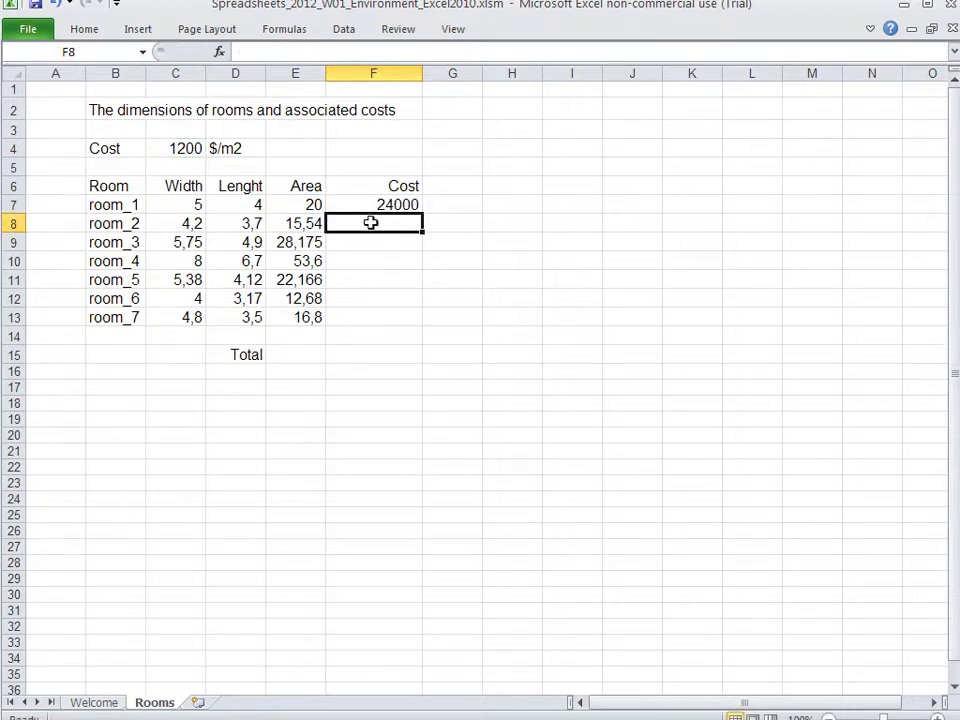
Copy the cost formula from F7 down through F13 and inspect the references in the copied formula in F9.
{"action": "left_click", "coordinate": [361, 205]}
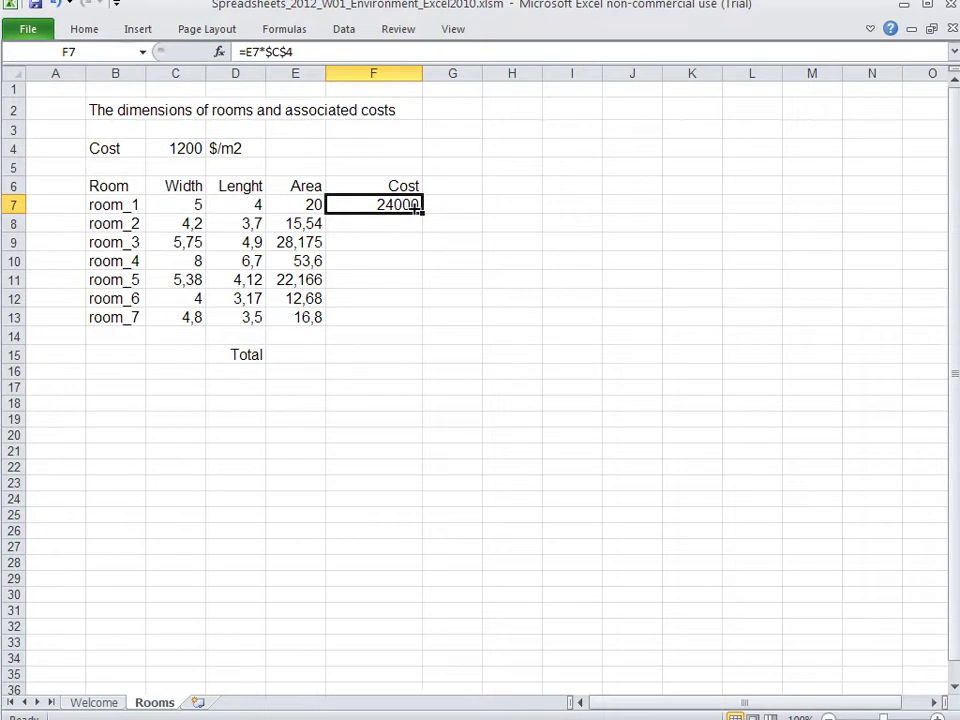
{"action": "left_click_drag", "start_coordinate": [423, 212], "coordinate": [417, 323]}
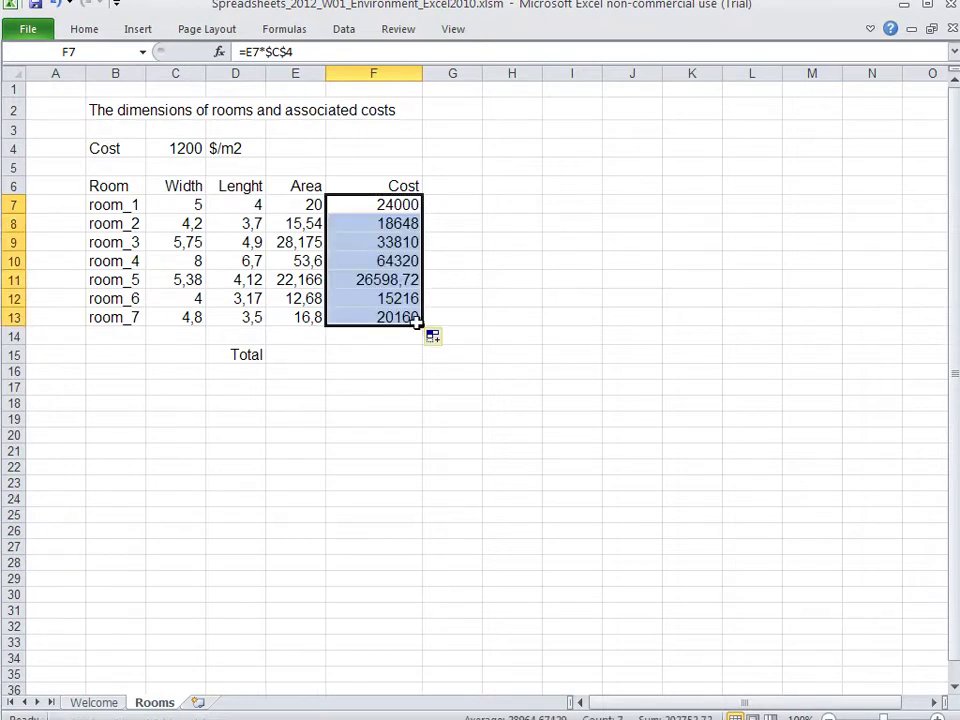
{"action": "double_click", "coordinate": [393, 242]}
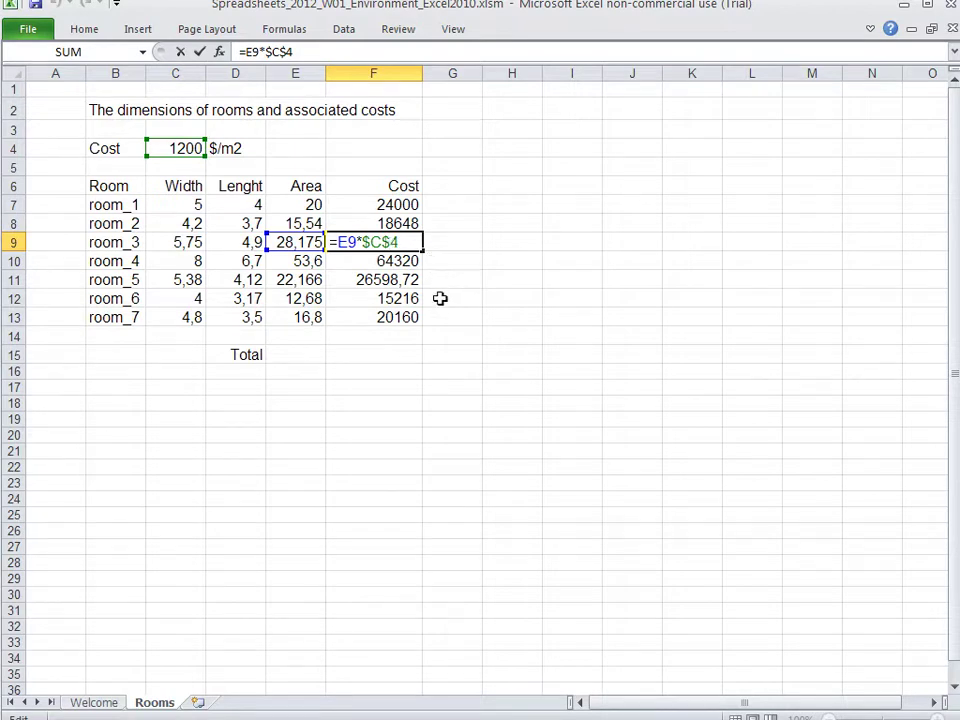
{"action": "key", "text": "Return"}
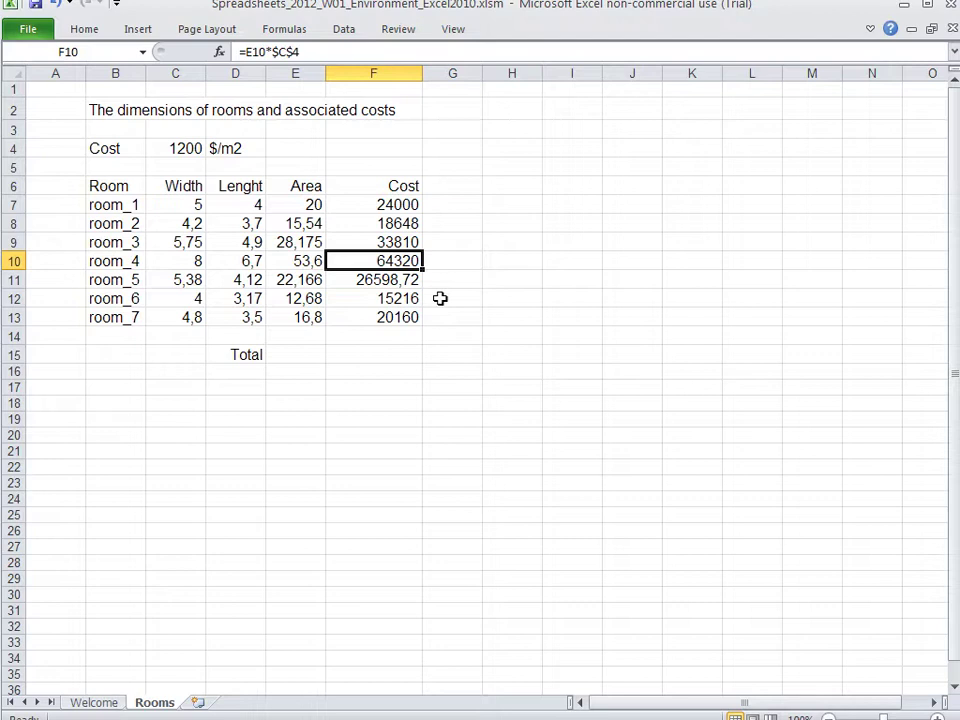
Calculate the total area of all rooms in cell E15 with the formula =SUM(E7:E13).
{"action": "left_click", "coordinate": [310, 357]}
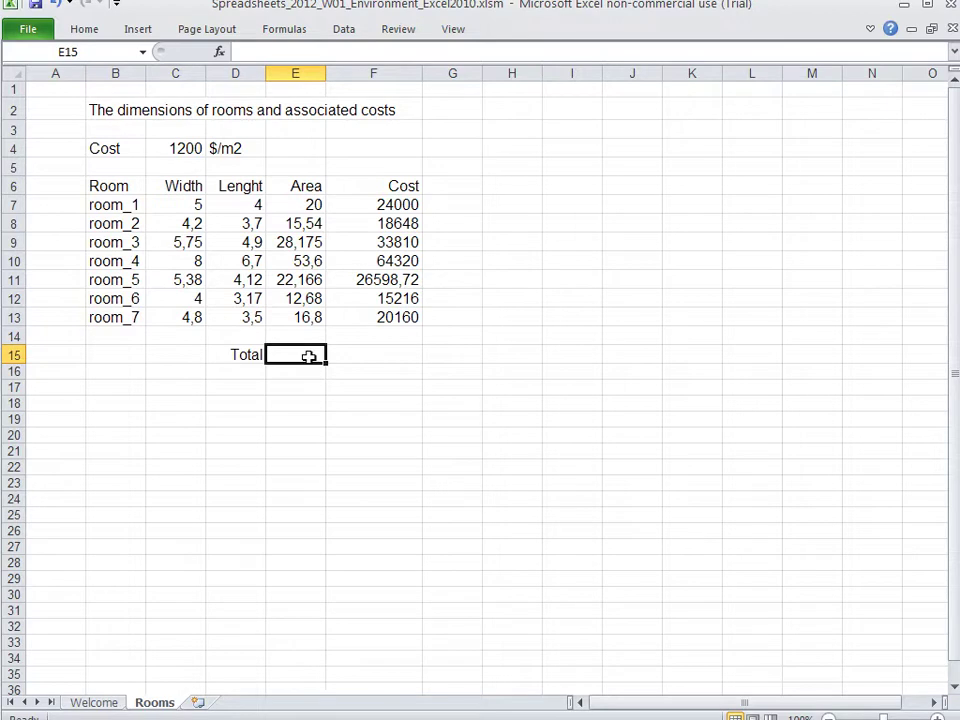
{"action": "type", "text": "="}
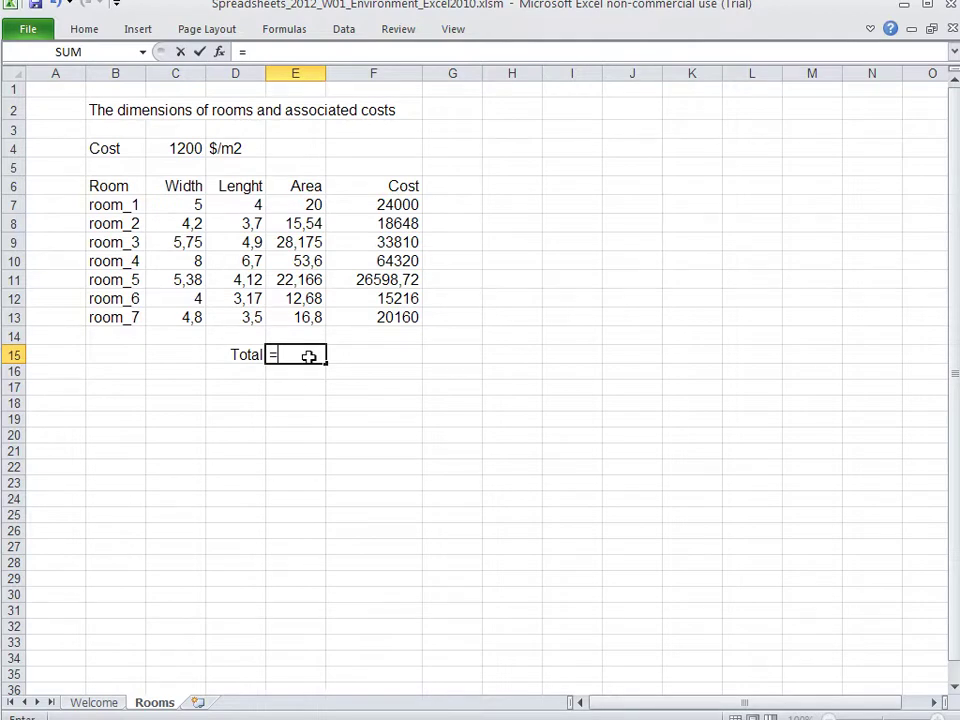
{"action": "type", "text": "sum"}
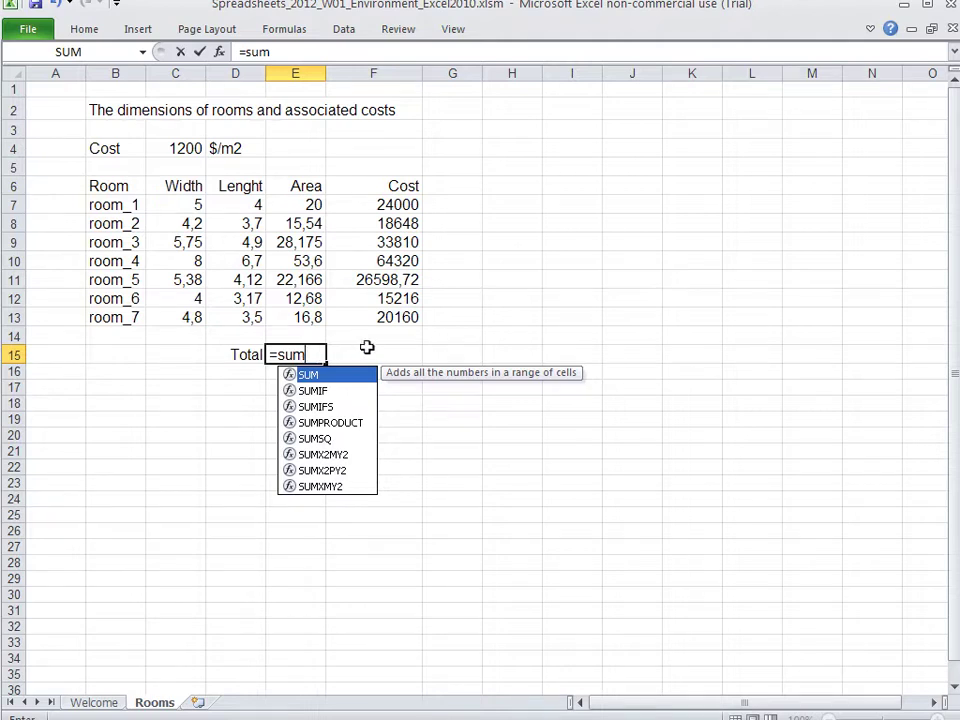
{"action": "type", "text": "("}
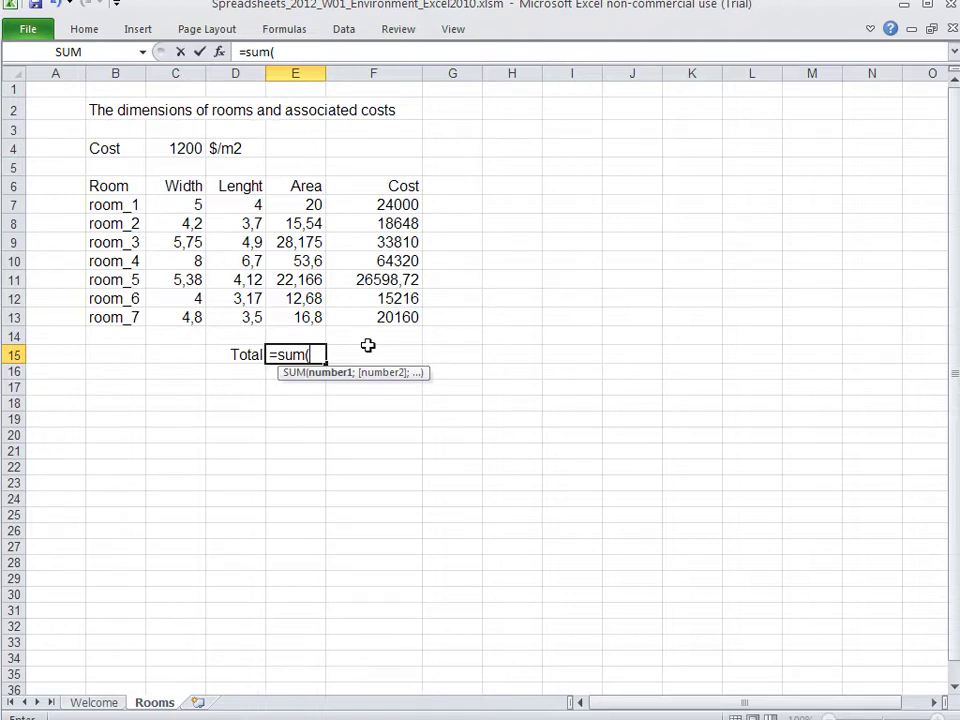
{"action": "left_click_drag", "start_coordinate": [300, 206], "coordinate": [297, 316]}
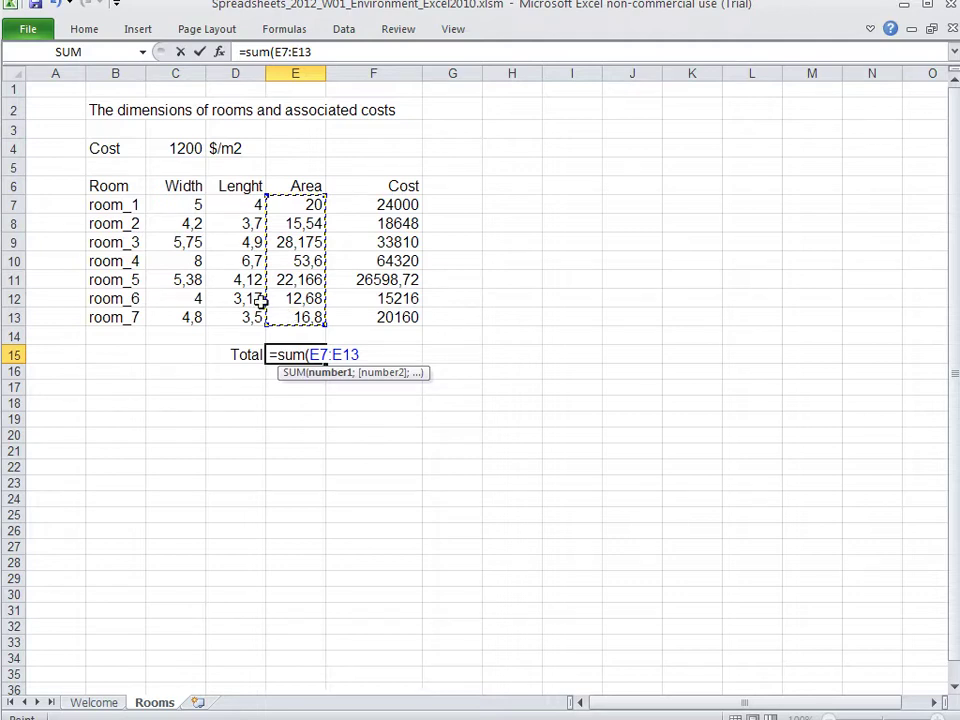
{"action": "left_click_drag", "start_coordinate": [237, 205], "coordinate": [286, 318]}
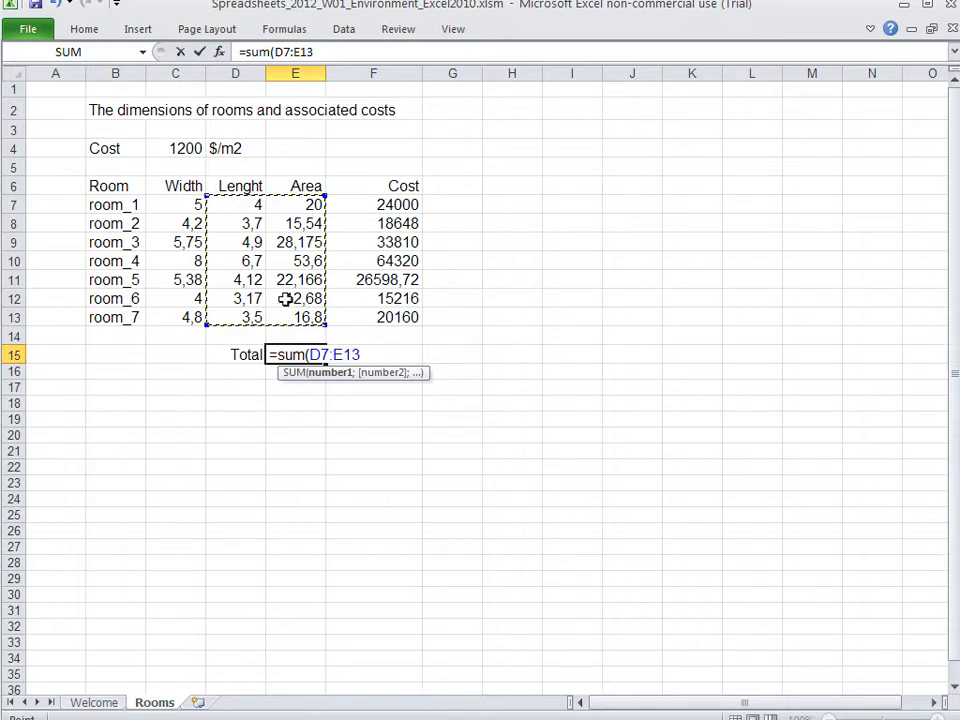
{"action": "left_click_drag", "start_coordinate": [285, 204], "coordinate": [287, 315]}
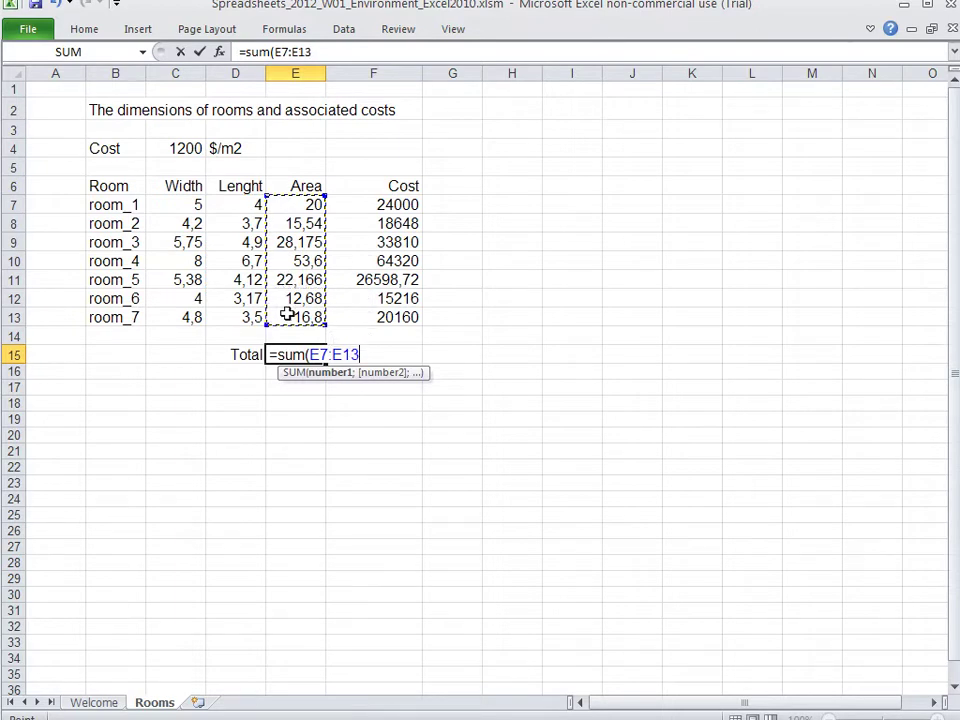
{"action": "type", "text": ")"}
{"action": "key", "text": "Return"}
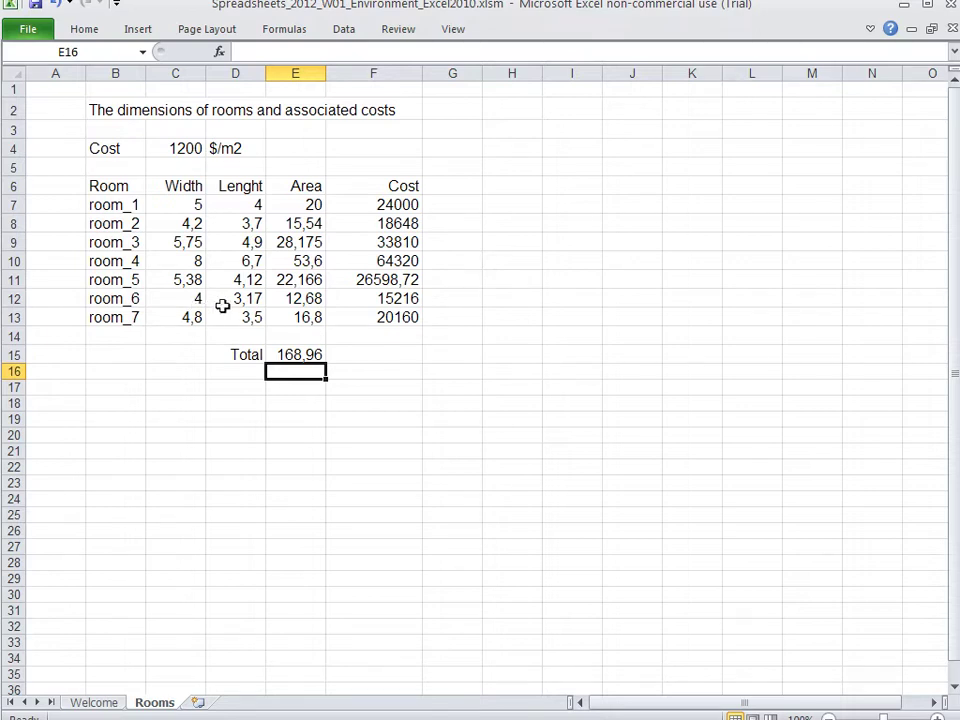
Copy the total formula from E15 across to F15 to total the costs, and inspect the range it references.
{"action": "left_click", "coordinate": [297, 349]}
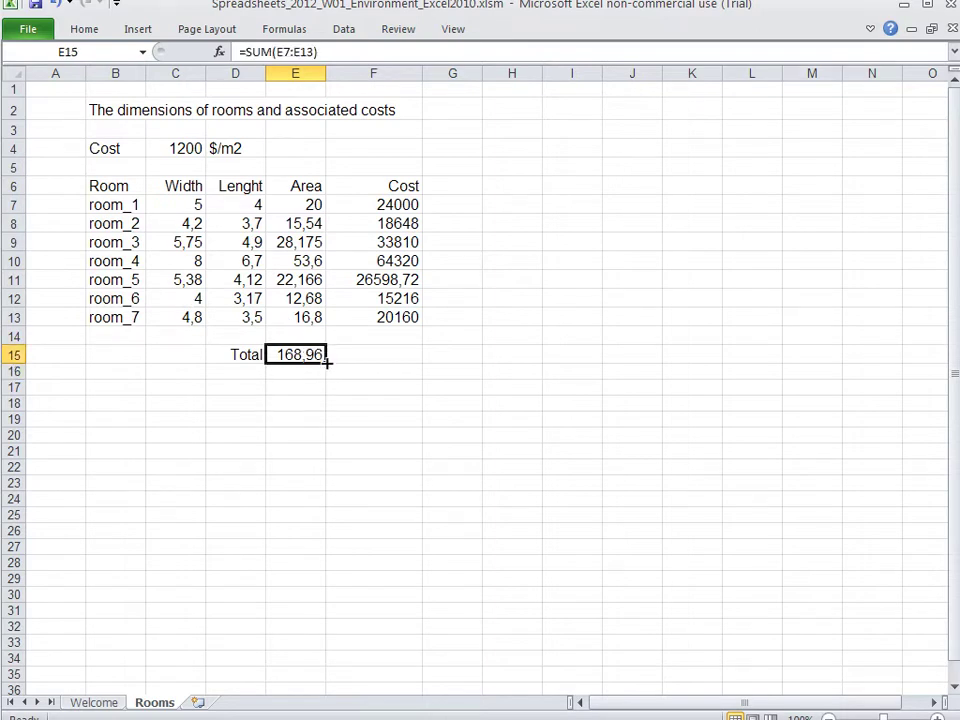
{"action": "left_click_drag", "start_coordinate": [326, 363], "coordinate": [392, 366]}
{"action": "double_click", "coordinate": [390, 354]}
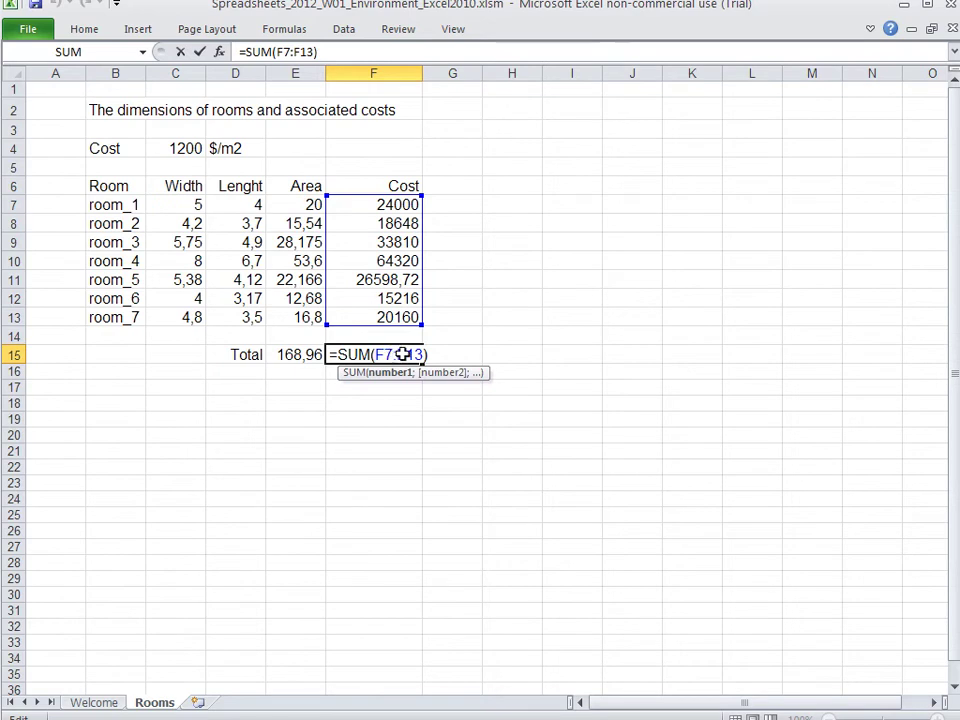
{"action": "key", "text": "Return"}
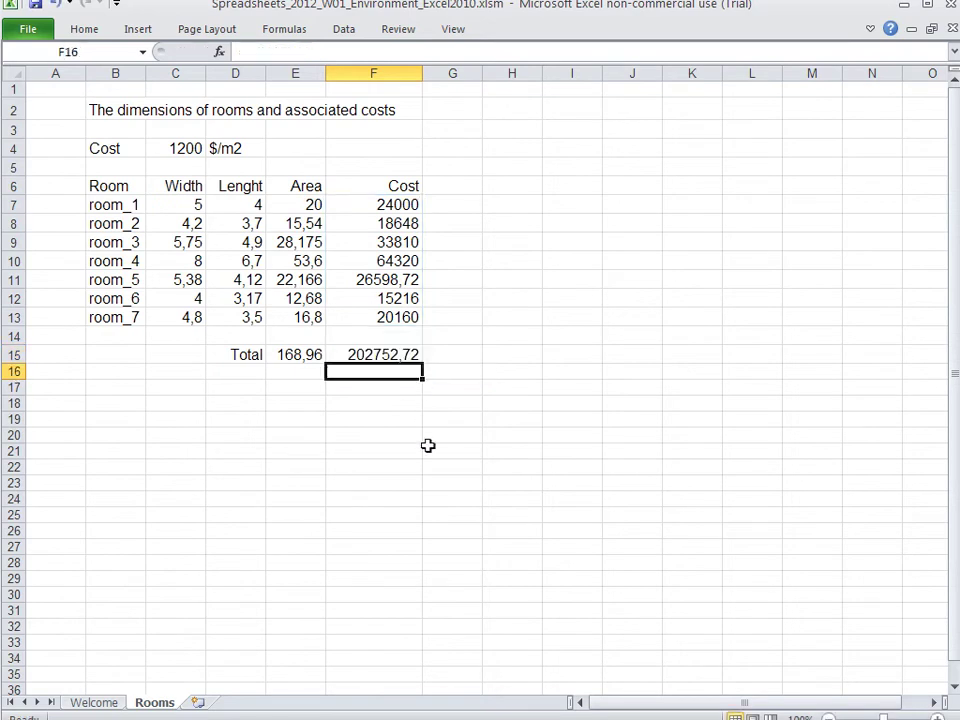